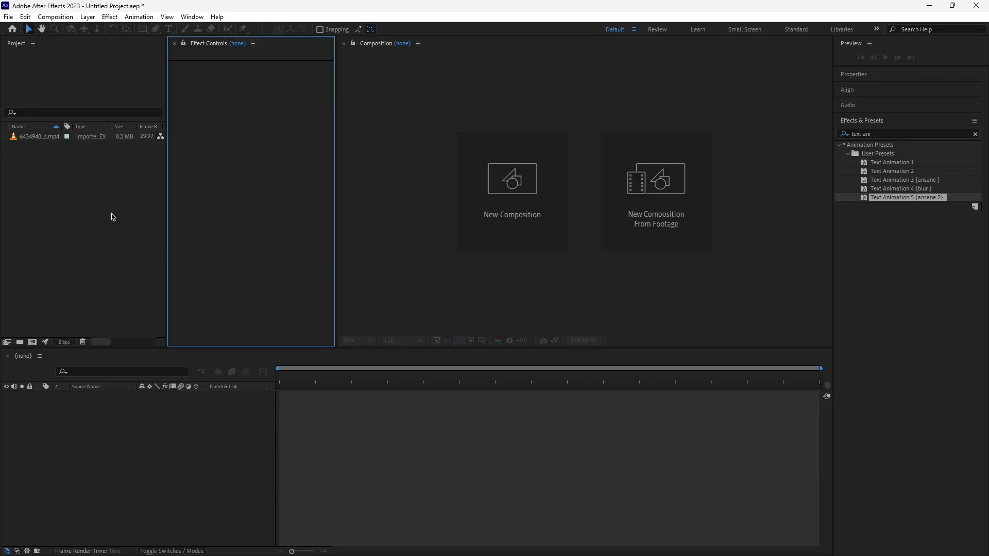
Select the imported drone farmland footage in the Project panel
click(60, 162)
Create the 6434940-hd_1920_1080_30fps composition from the drone clip, preview it, and park on frame 0
drag(40, 138, 32, 343)
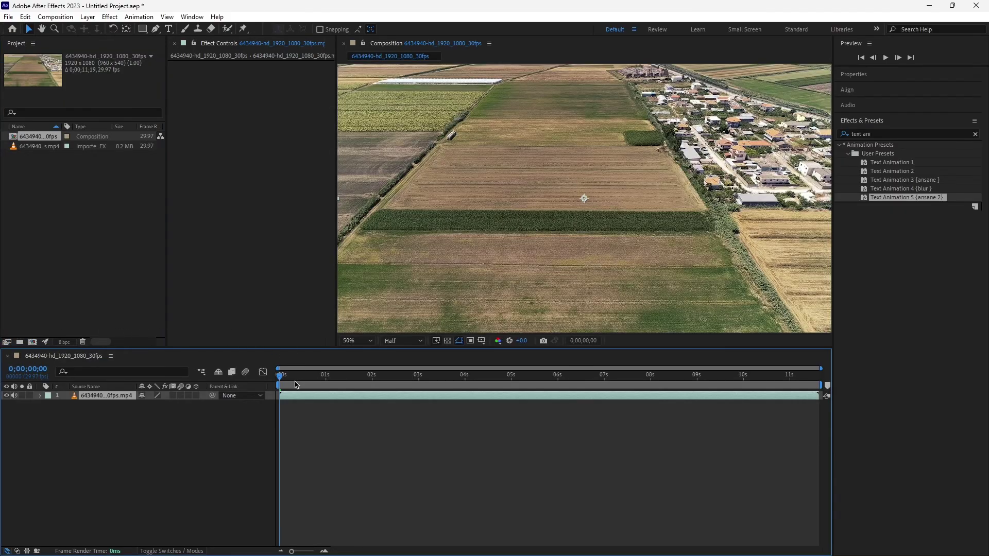
key(space)
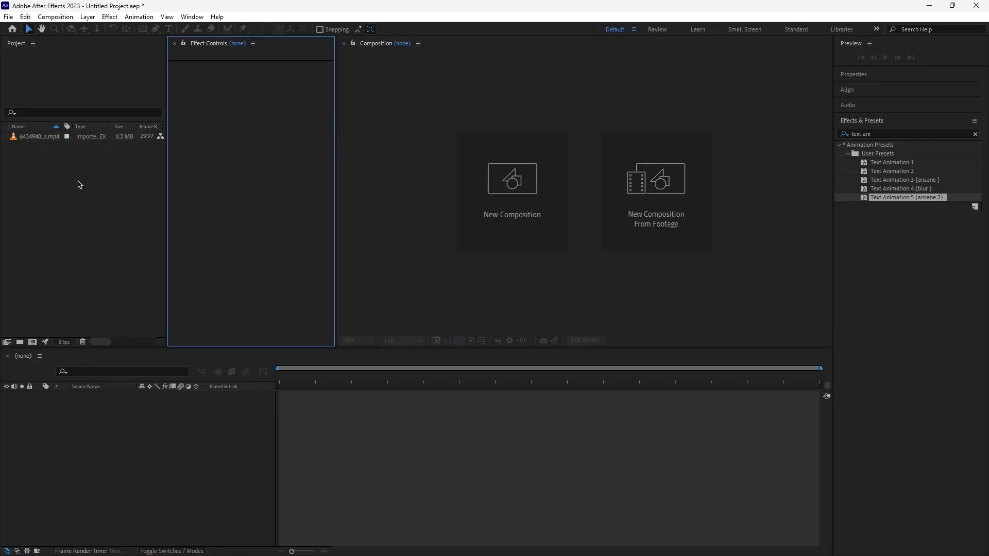
click(72, 173)
drag(40, 138, 33, 344)
key(space)
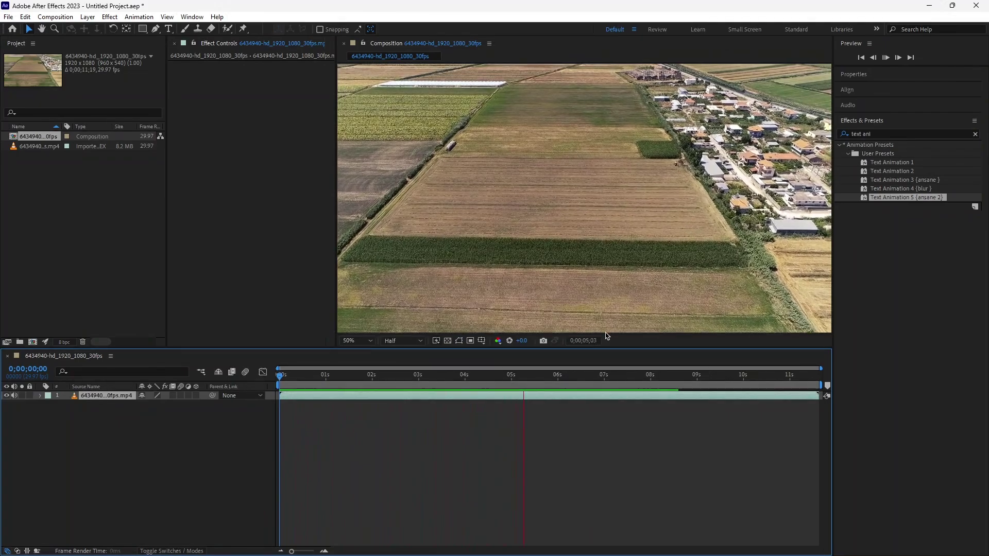
key(space)
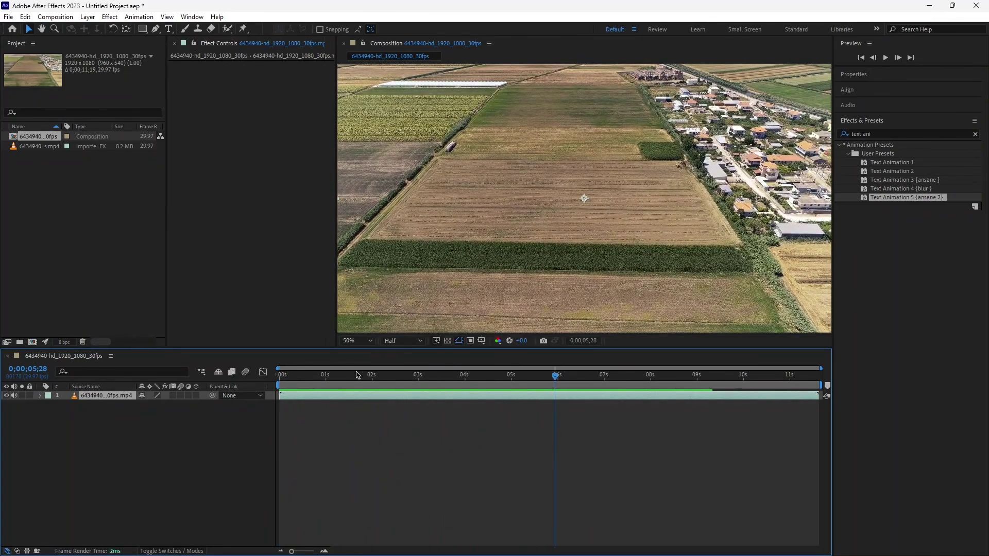
key(Home)
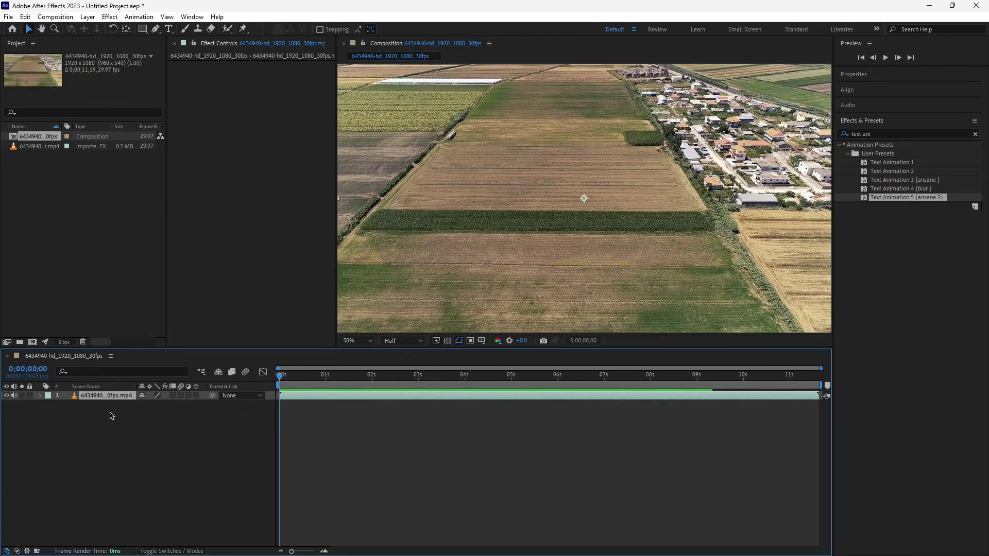
click(118, 427)
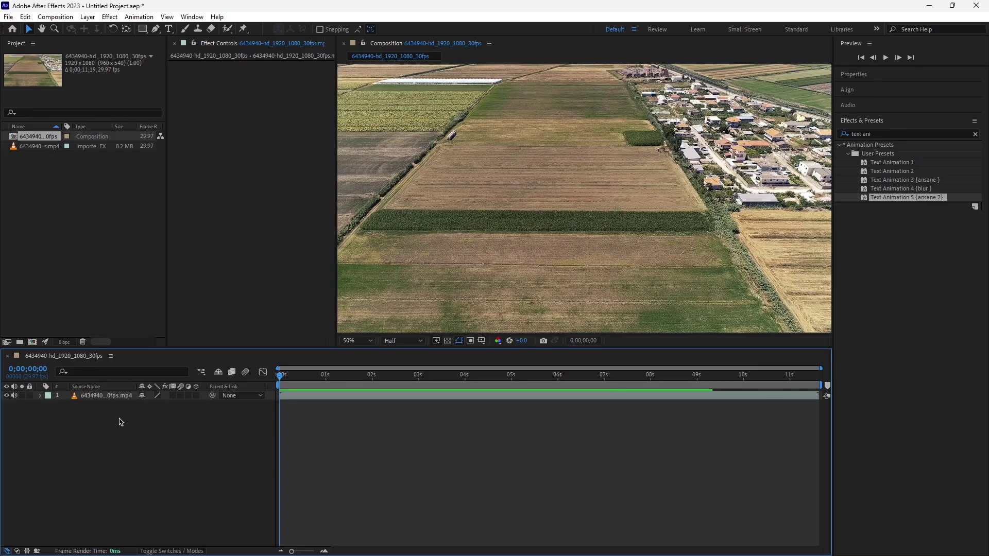
With the Pen tool, place the field's top-right and top-left corner points
click(155, 28)
scroll(626, 162, up, 3)
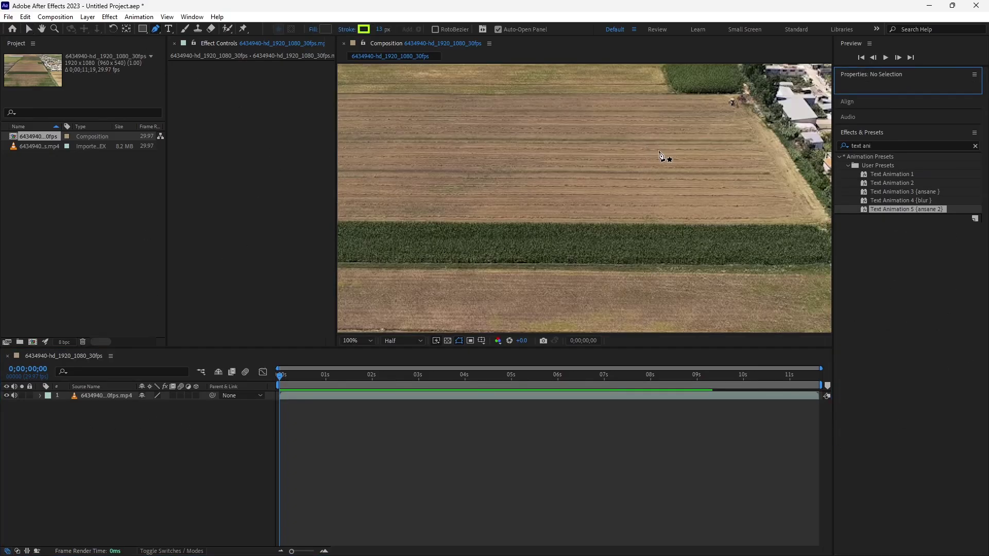
scroll(676, 138, up, 3)
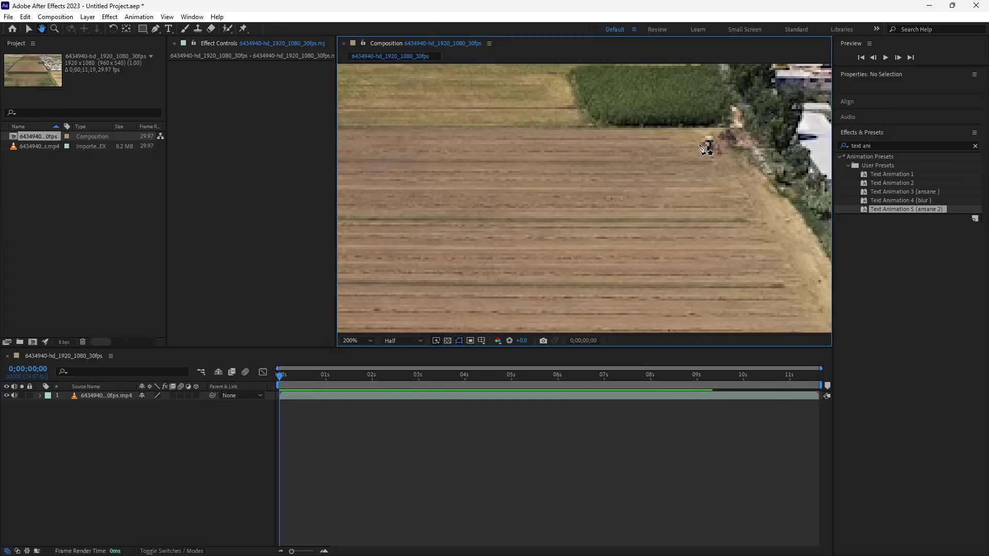
click(722, 131)
key(h)
drag(452, 145, 726, 125)
mouse_move(407, 129)
mouse_down()
mouse_move(627, 133)
mouse_move(716, 145)
mouse_up()
key(g)
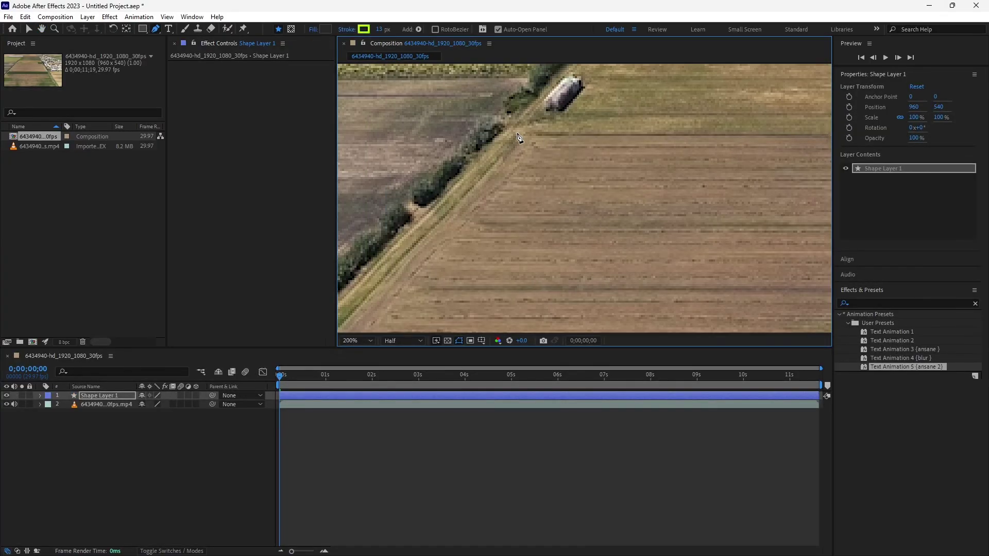
click(519, 134)
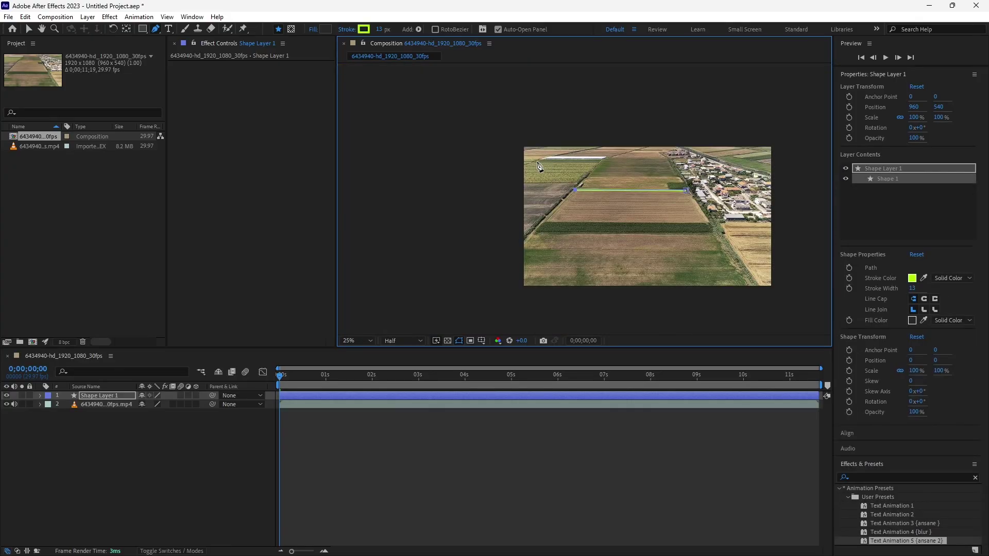
Place the remaining corners and close the four-sided outline on its first point
scroll(561, 207, up, 4)
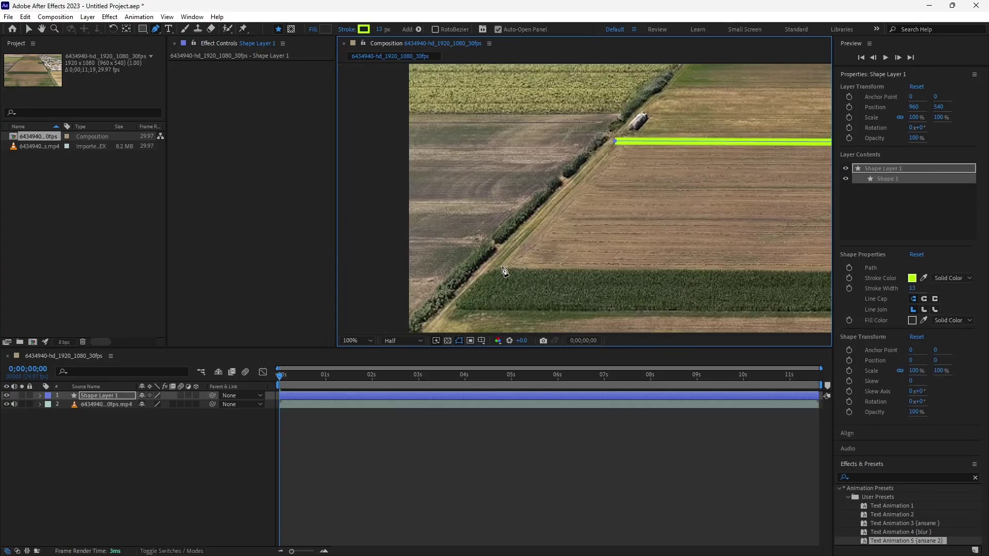
mouse_move(743, 217)
mouse_down()
mouse_move(548, 188)
mouse_move(500, 152)
mouse_move(537, 152)
mouse_move(595, 216)
mouse_up()
key(g)
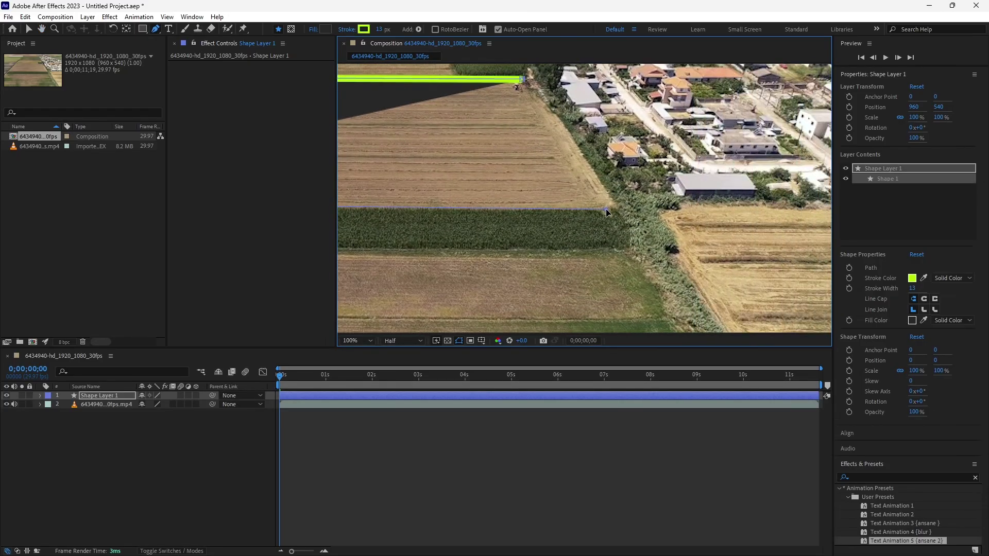
drag(486, 122, 530, 203)
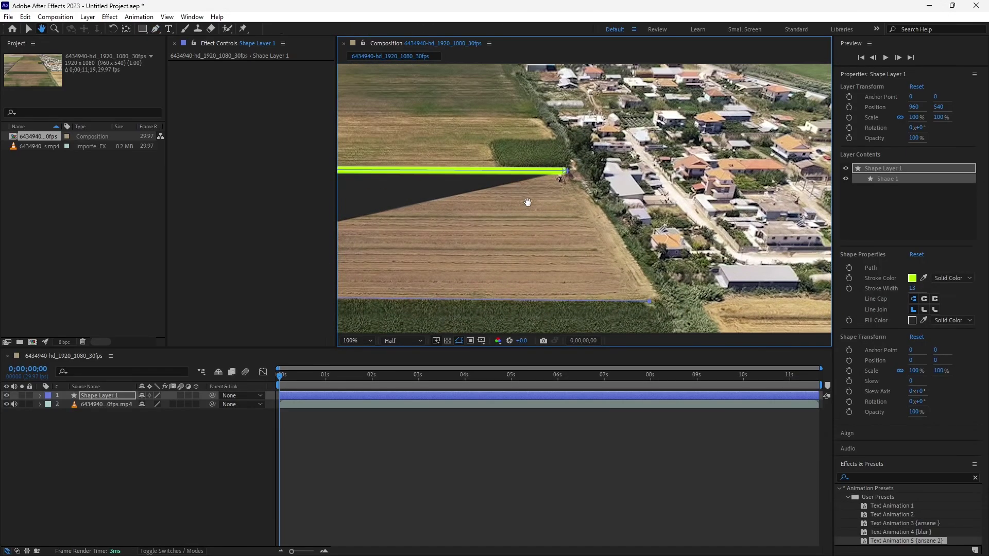
click(565, 171)
Set the viewer magnification to Fit and return to the Selection tool
scroll(525, 185, down, 4)
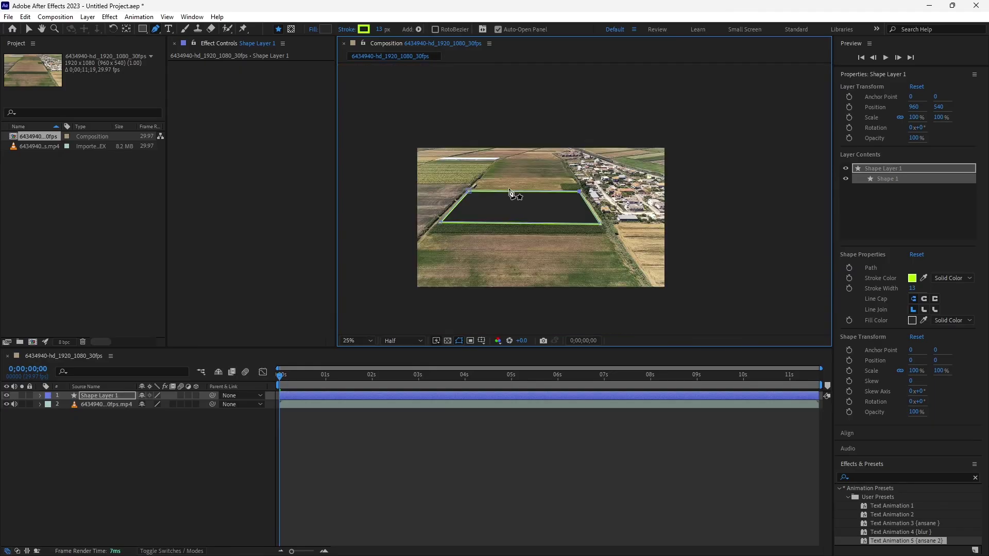
scroll(472, 181, up, 3)
click(355, 340)
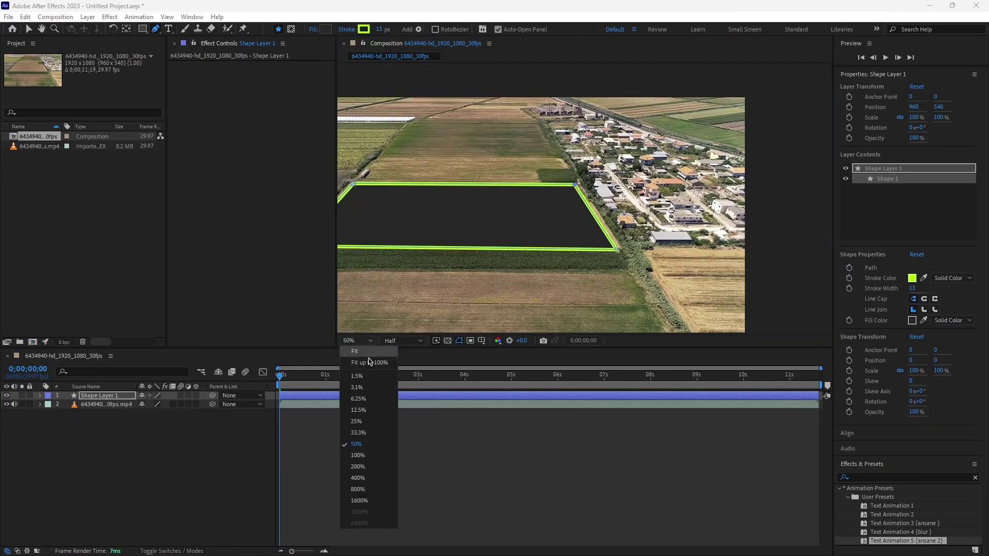
click(368, 364)
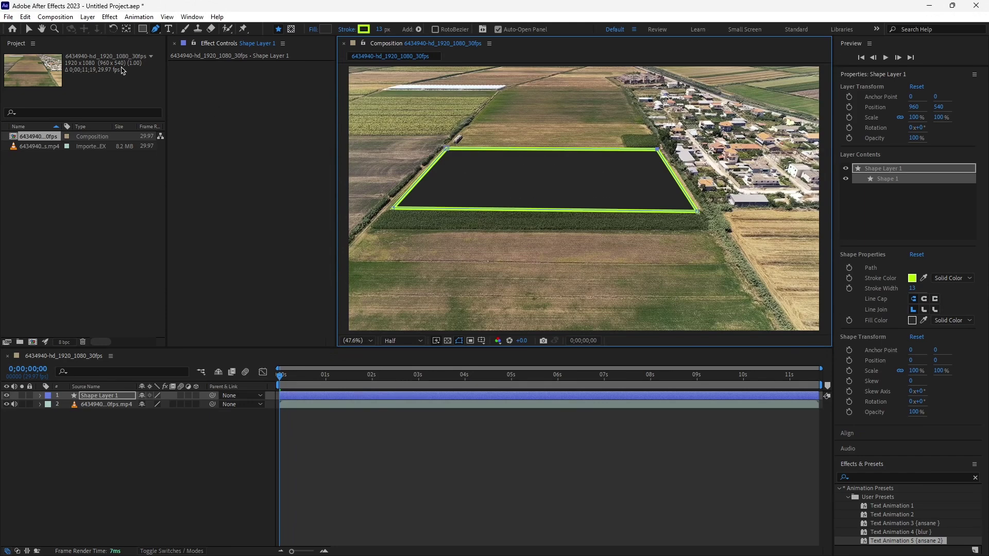
click(29, 30)
Set Shape Layer 1's fill to None, with round line caps and round line joins
click(466, 440)
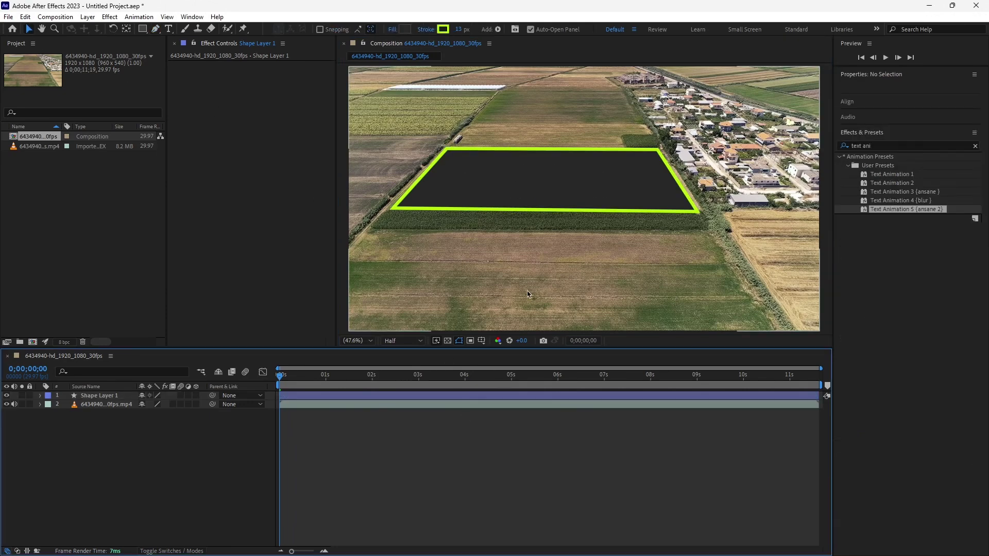
click(334, 399)
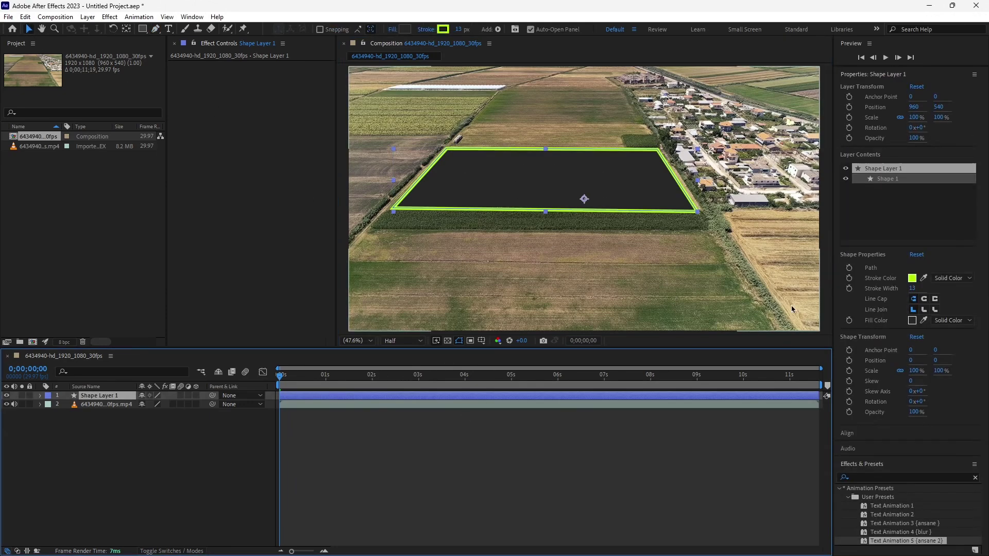
click(952, 321)
click(945, 311)
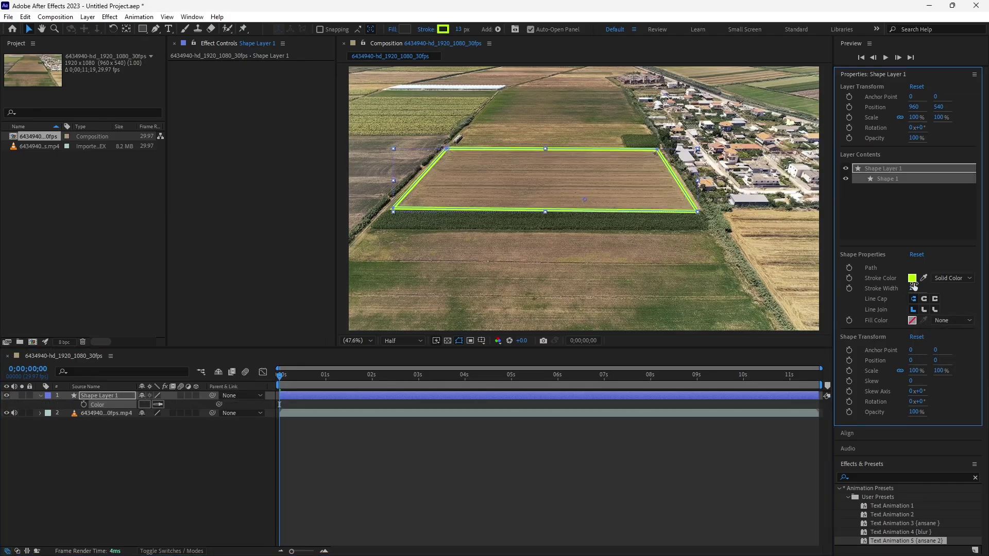
click(925, 299)
click(924, 309)
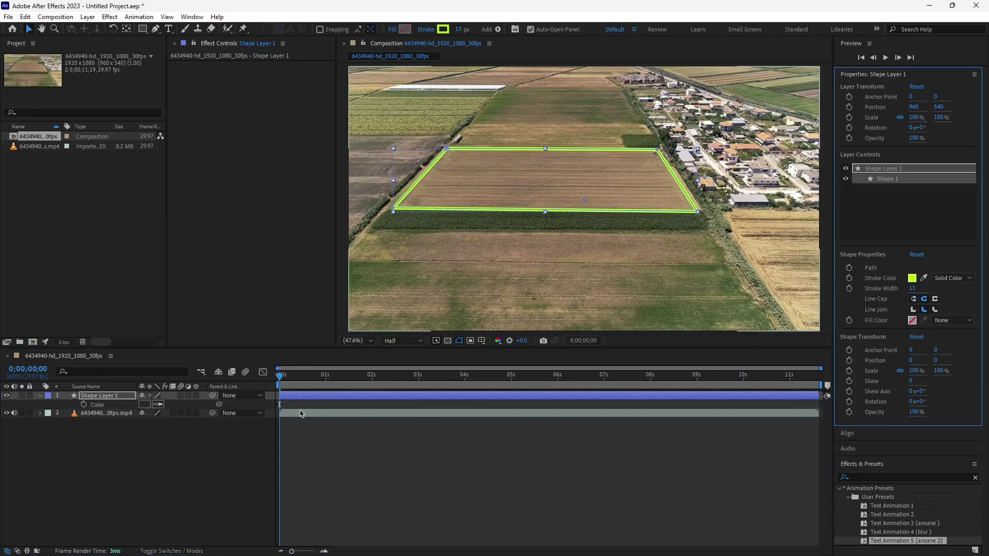
Preview the outlined field, then reselect the shape layer
click(237, 458)
key(space)
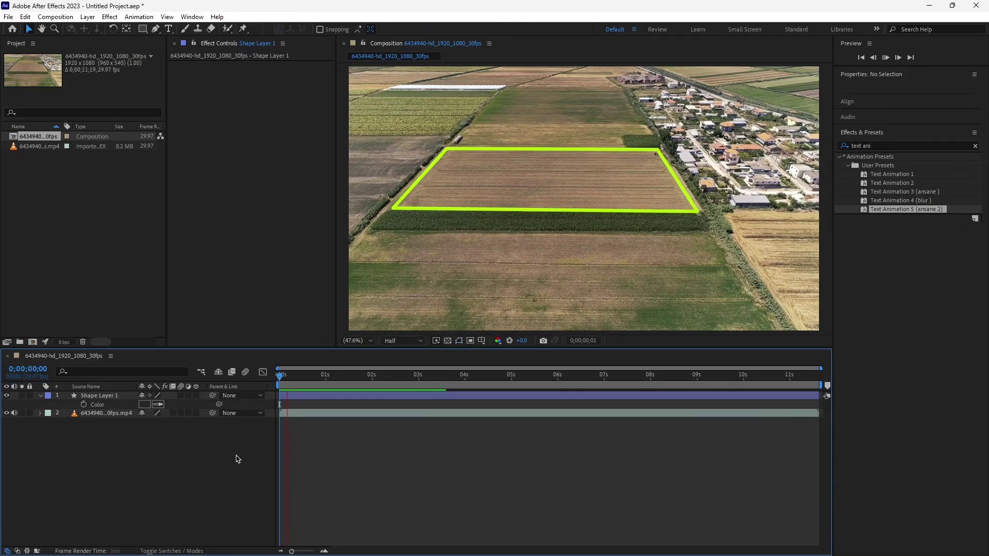
key(space)
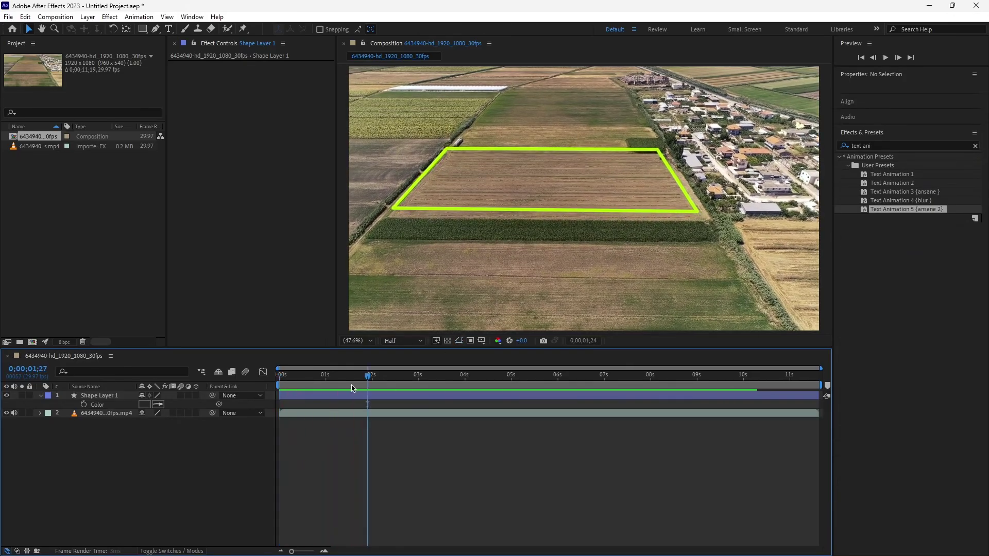
click(118, 395)
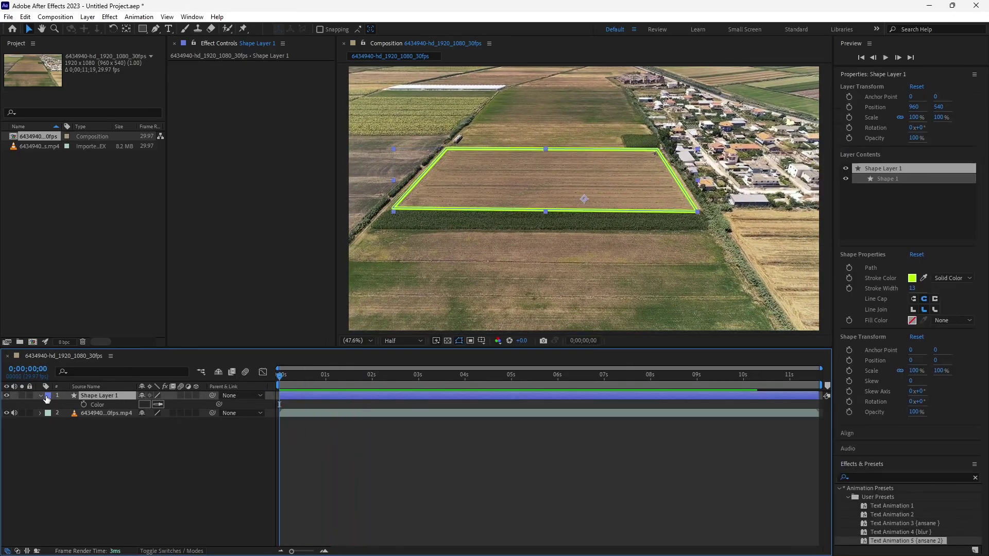
Add Trim Paths to the field outline and start keyframing its End value
click(40, 396)
click(40, 397)
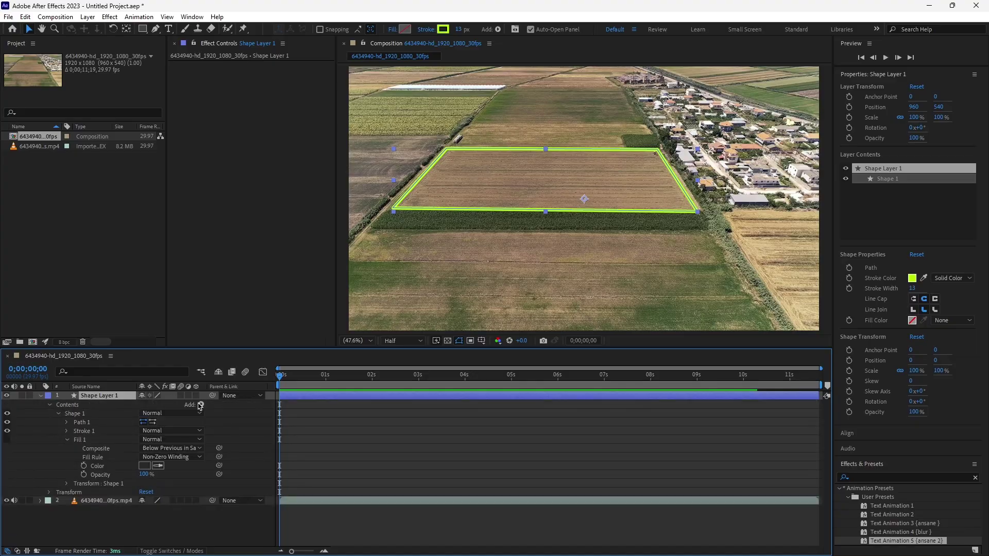
click(200, 404)
click(238, 349)
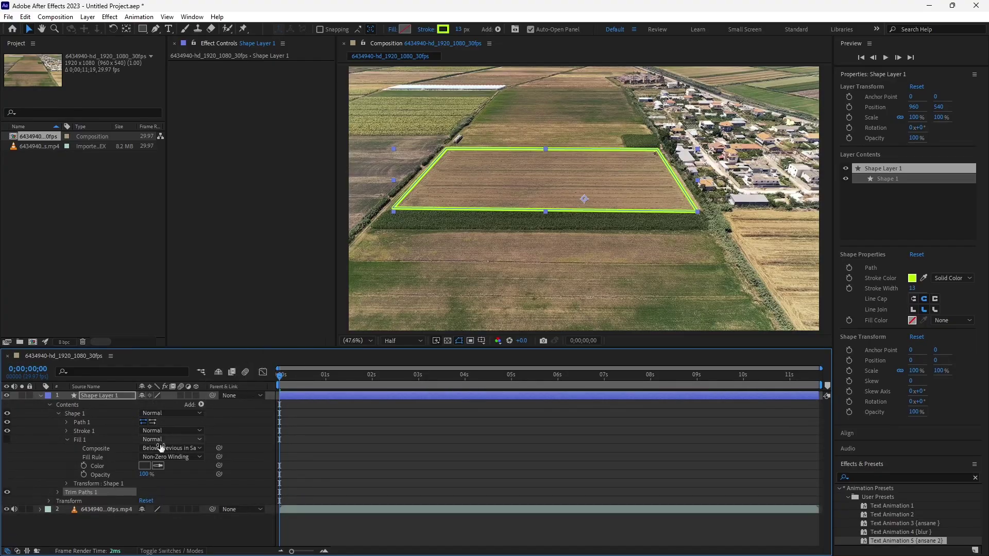
click(49, 405)
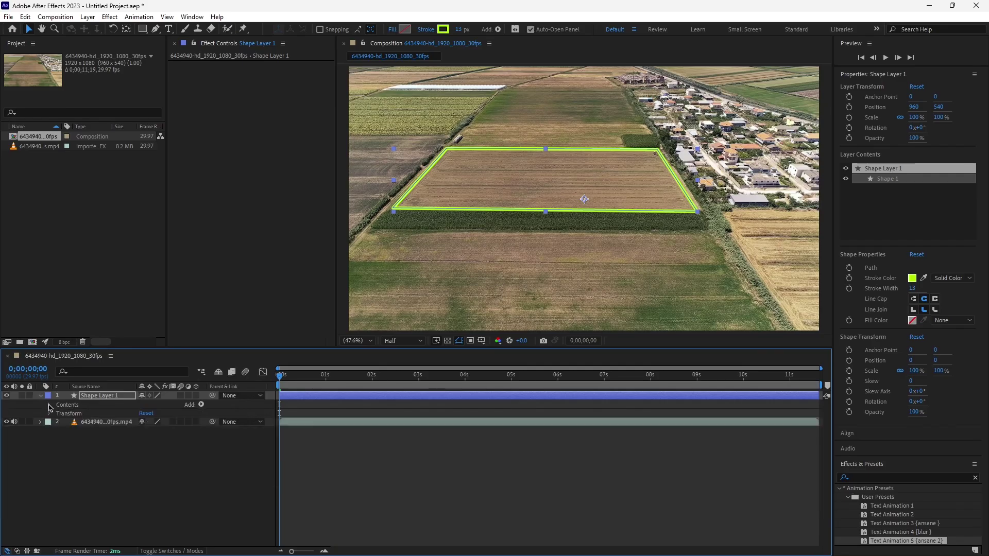
click(48, 405)
click(58, 493)
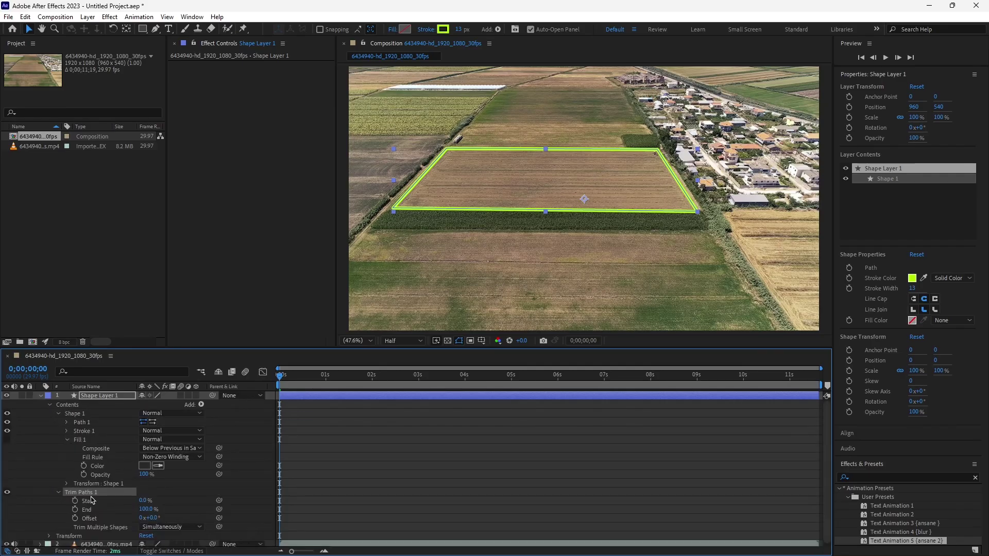
click(75, 509)
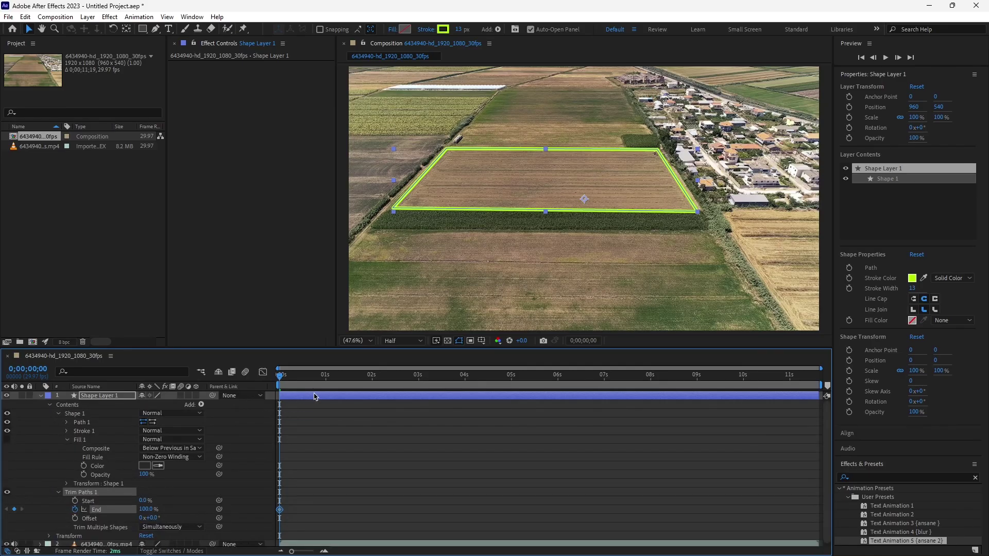
key(u)
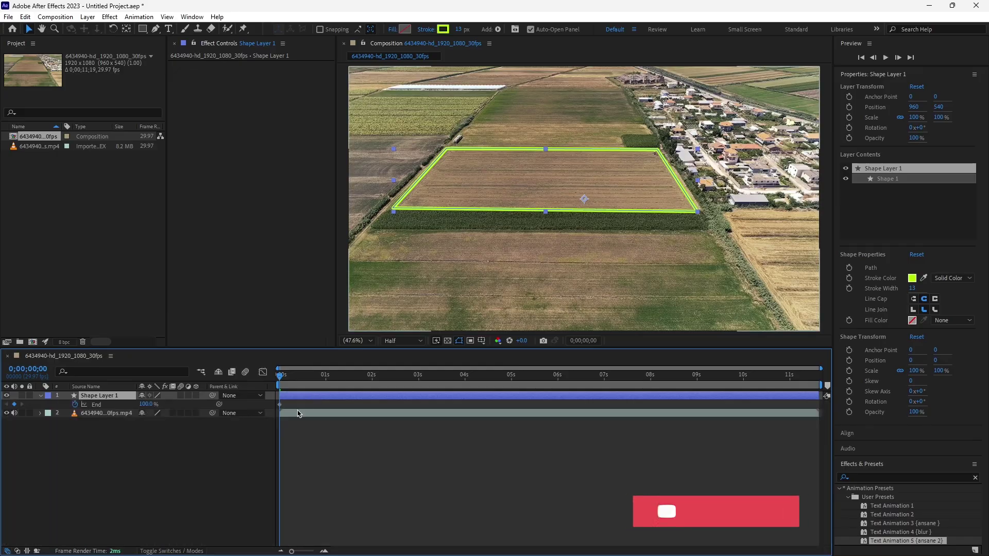
Move the first End keyframe to 0;00;00;20 and add another End keyframe at 0;00;03;00
key(space)
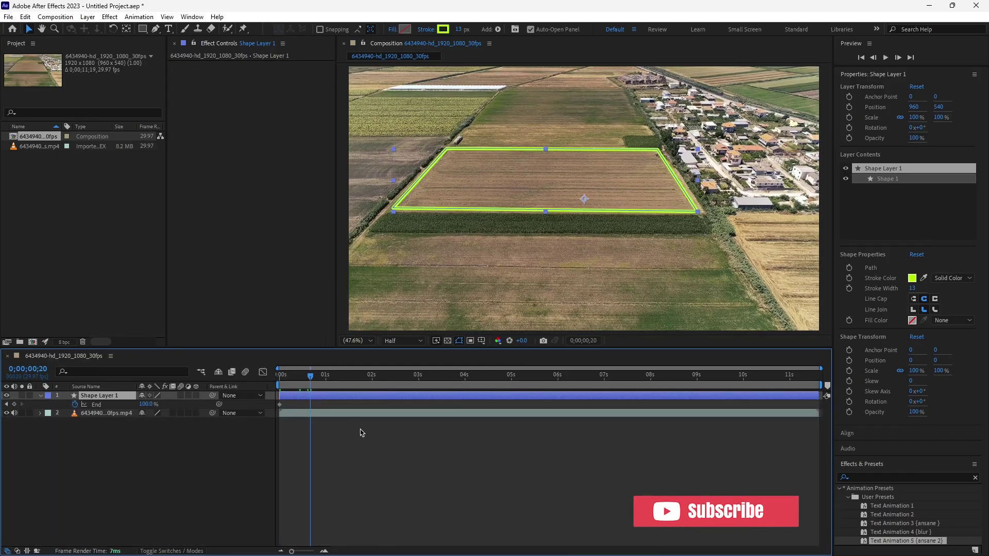
alt+scroll(359, 488, up, 3)
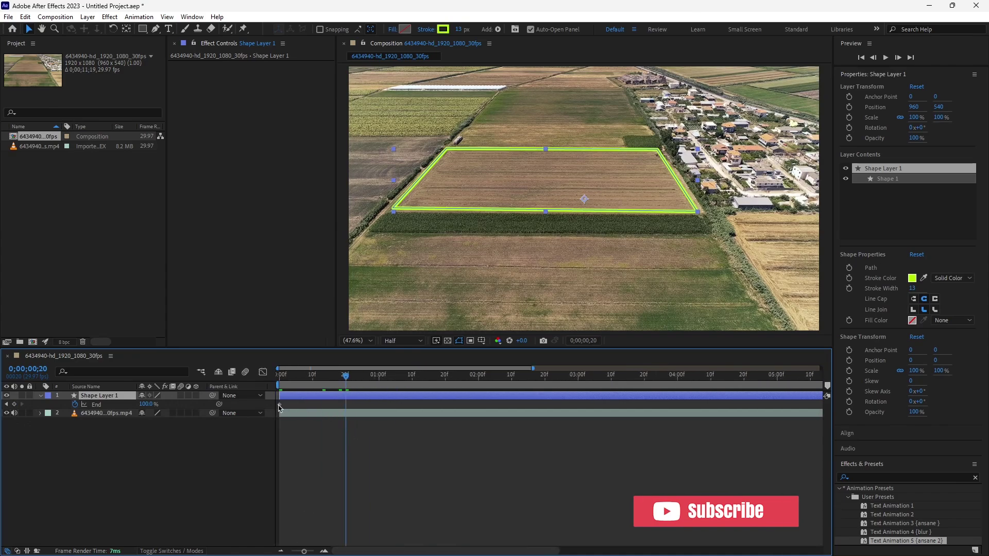
drag(279, 404, 346, 404)
click(438, 377)
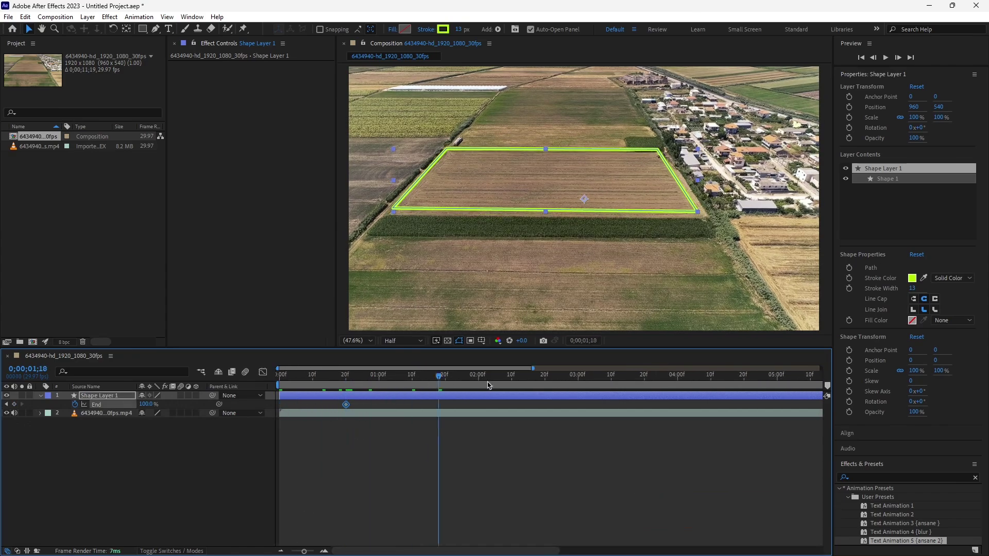
click(578, 378)
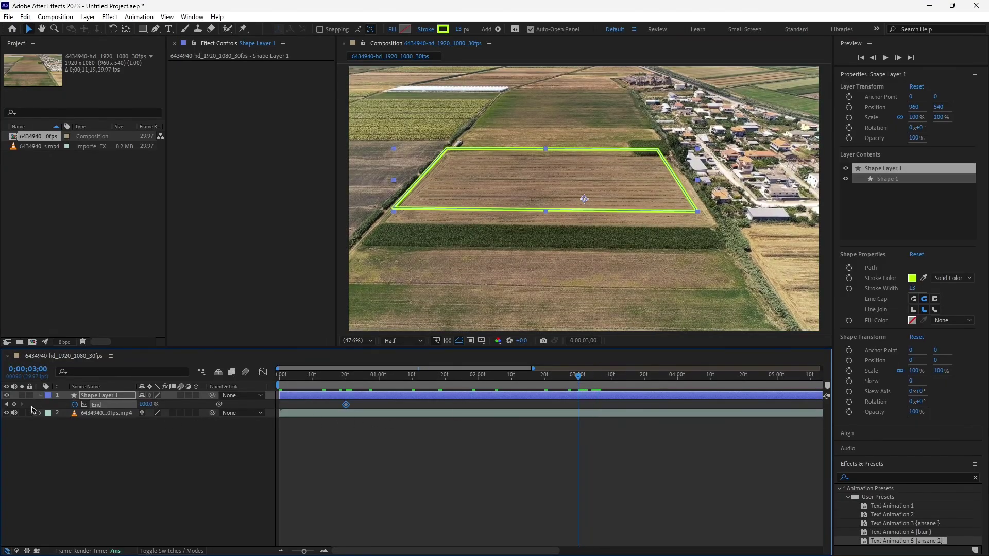
click(13, 405)
Set Trim Paths End to 0% at the 0;00;00;20 keyframe
drag(444, 379, 346, 394)
click(346, 405)
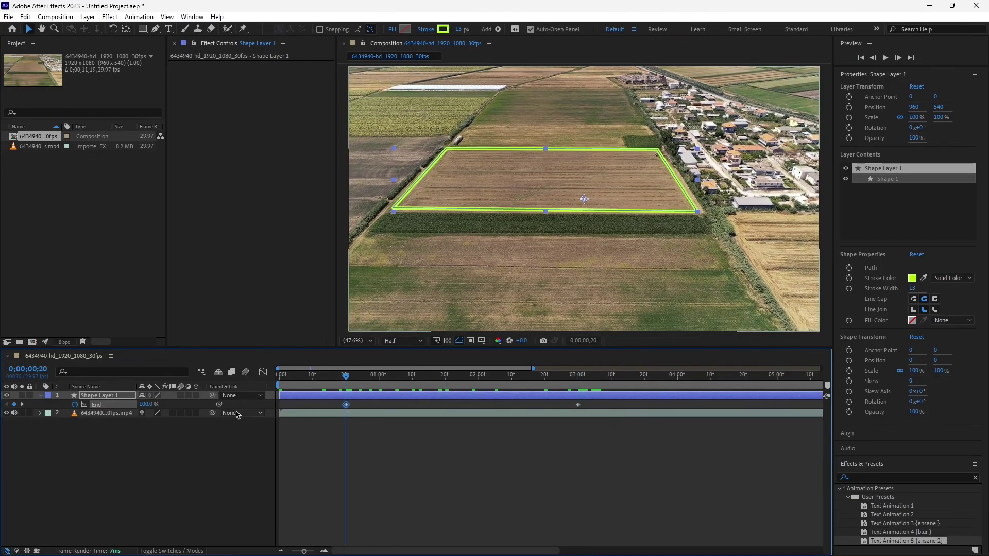
click(147, 405)
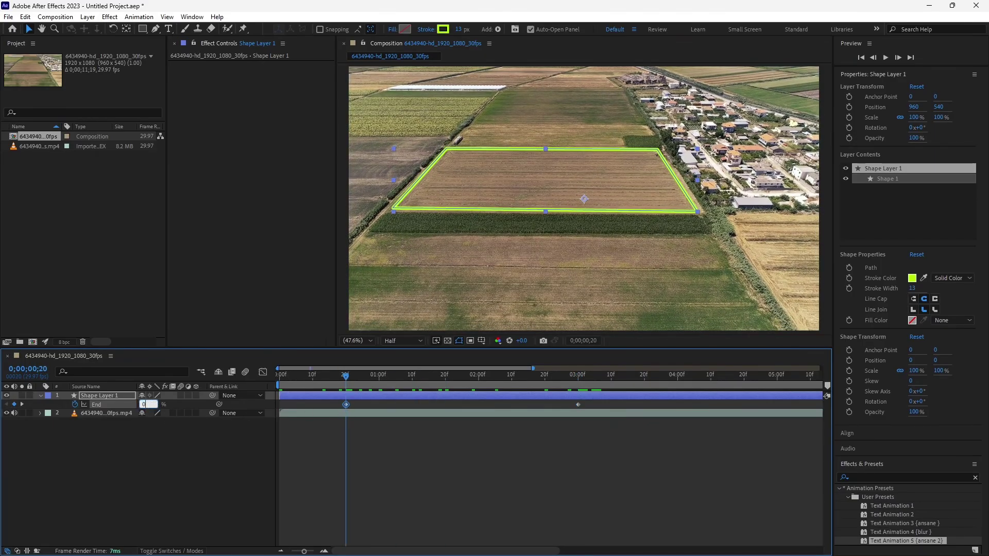
text(0)
key(Return)
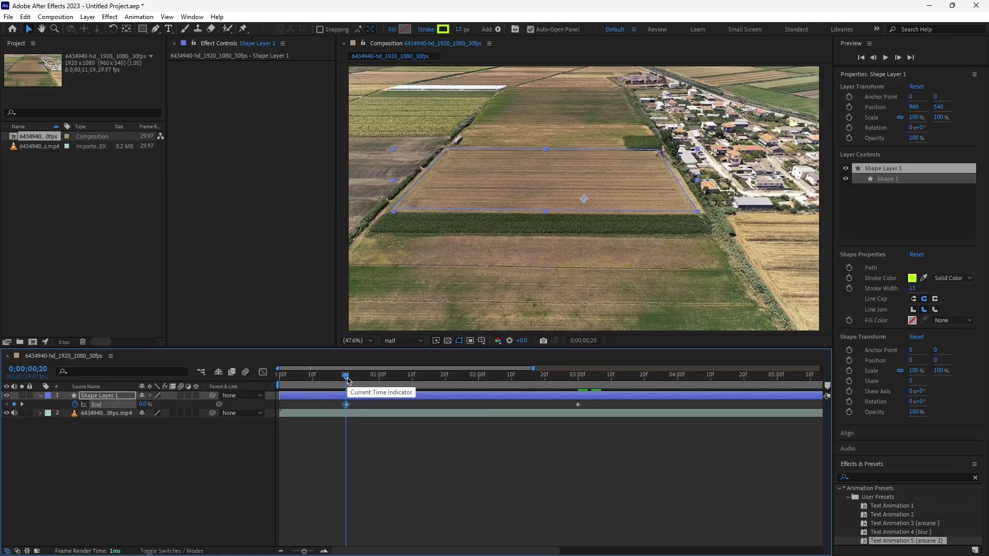
click(604, 407)
Ease both Trim Paths End keyframes in the Graph Editor, then preview the outline drawing on
drag(344, 407, 628, 419)
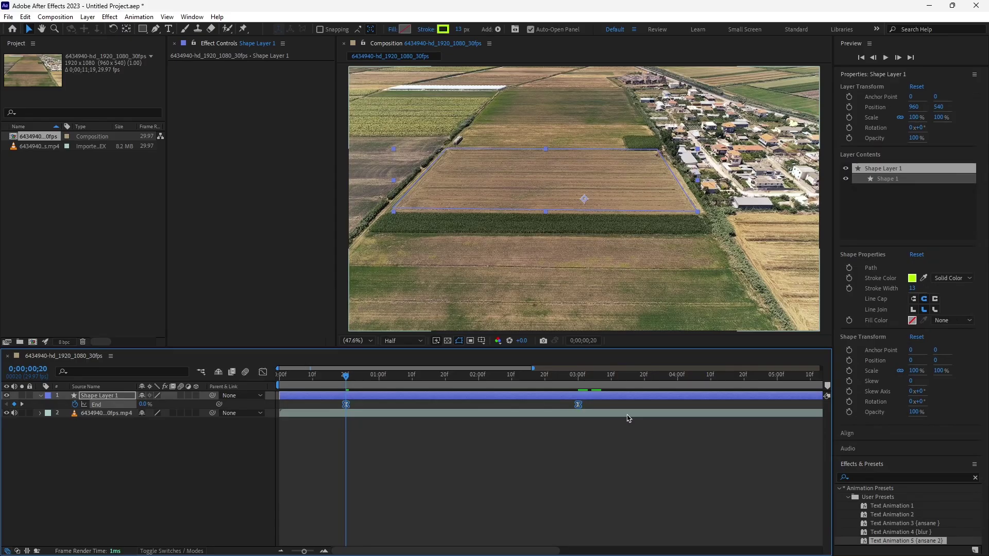
click(263, 372)
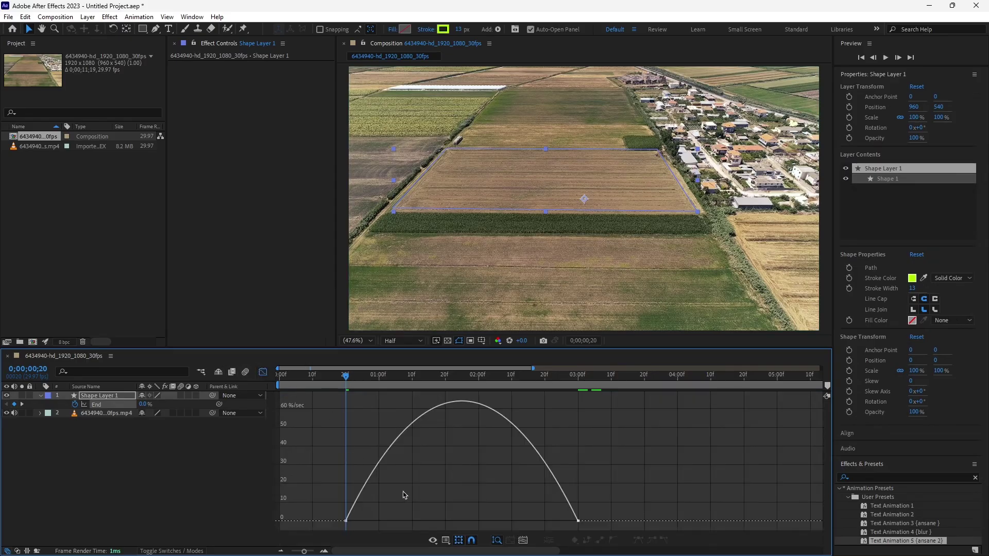
drag(316, 493, 426, 524)
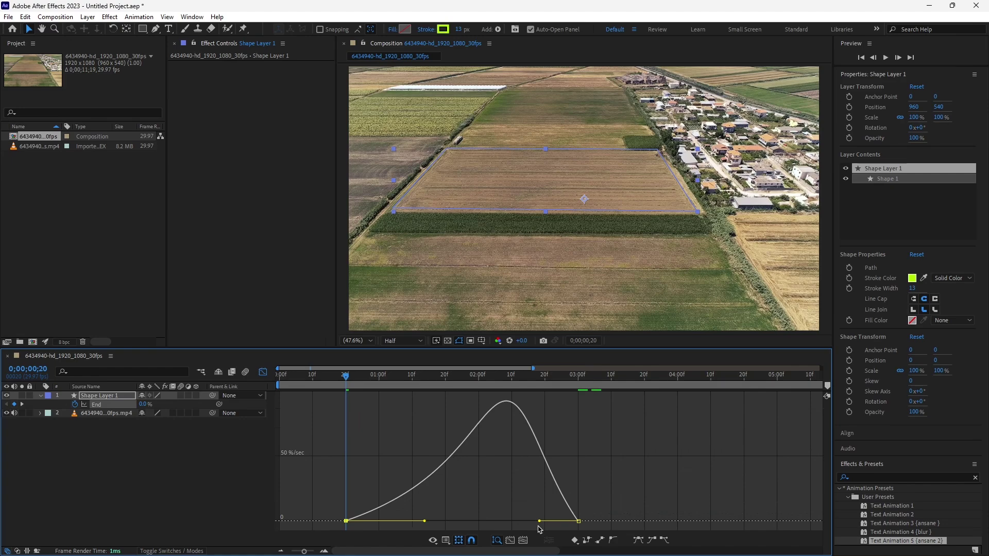
drag(538, 523, 536, 523)
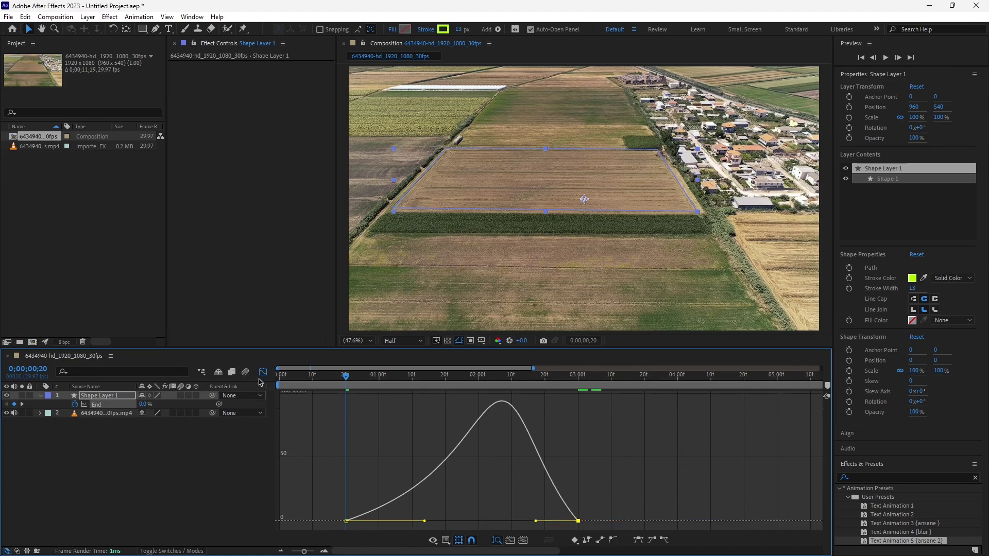
click(263, 371)
key(space)
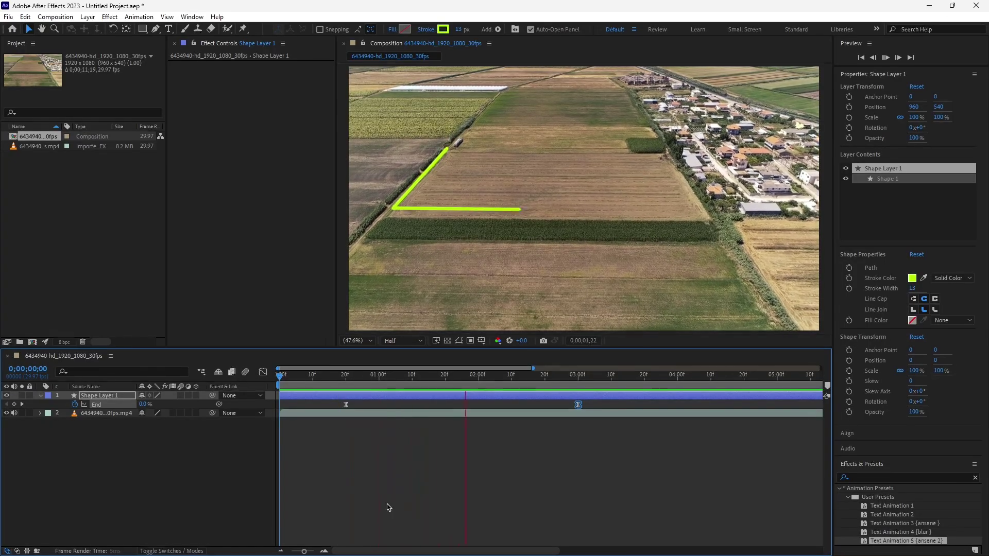
key(space)
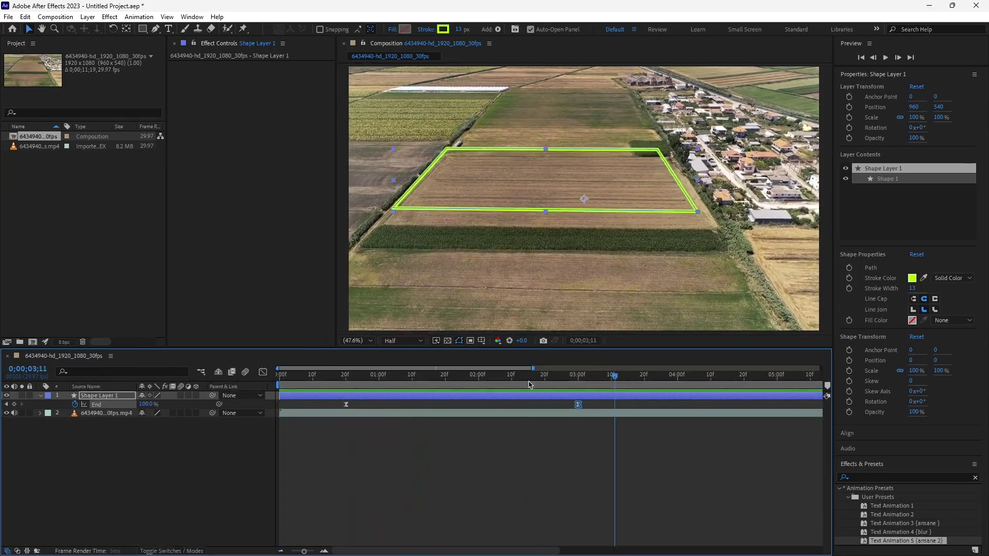
mouse_move(515, 378)
mouse_down()
mouse_move(385, 378)
mouse_move(346, 391)
mouse_move(559, 407)
mouse_move(539, 412)
mouse_up()
At 0;00;02;18, give Shape Layer 1 a solid fill sampled from the lime-green outline
click(557, 400)
click(552, 397)
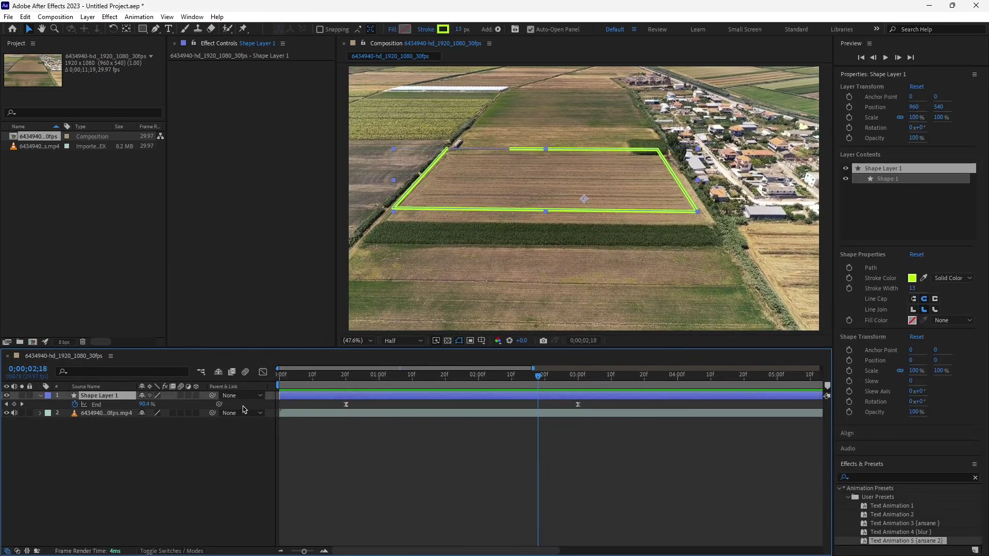
click(948, 320)
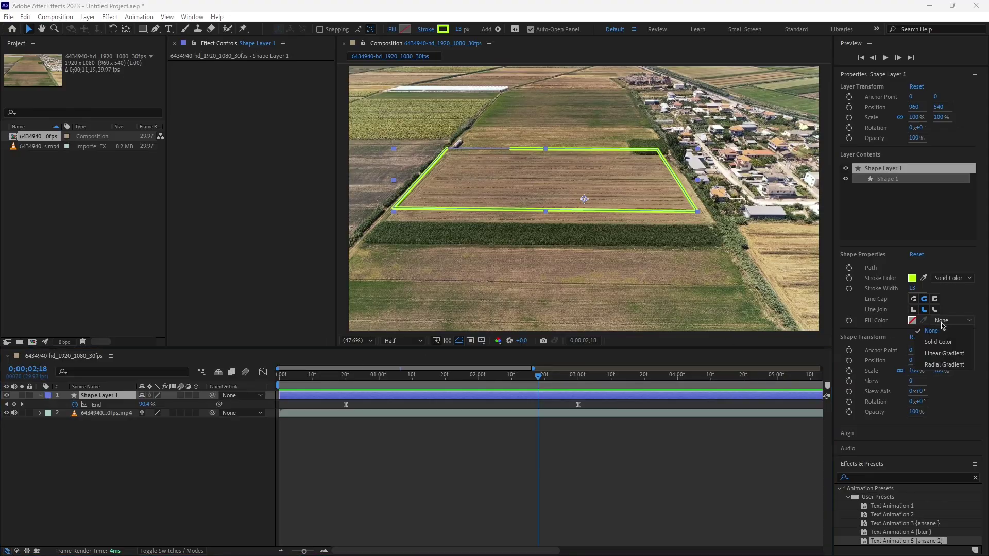
click(940, 336)
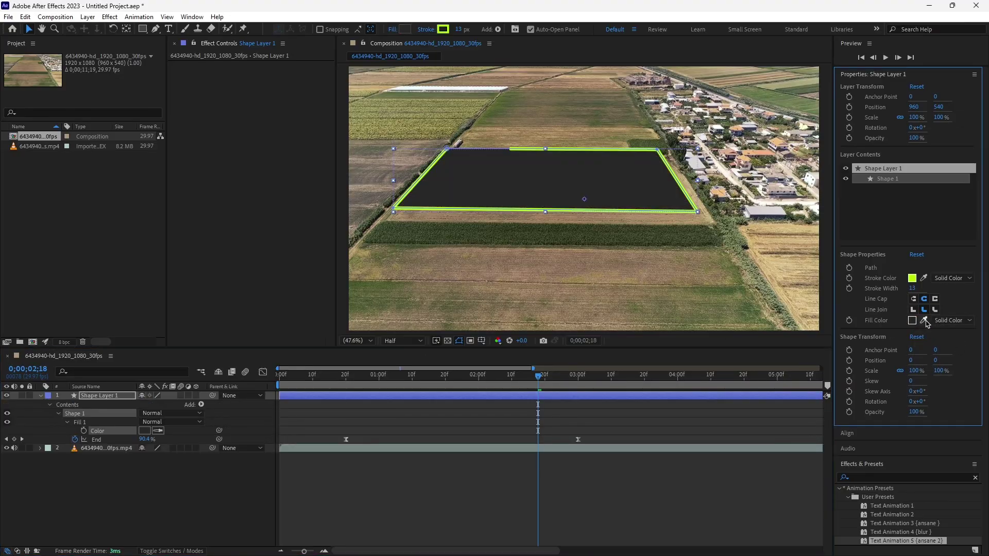
click(924, 320)
click(912, 278)
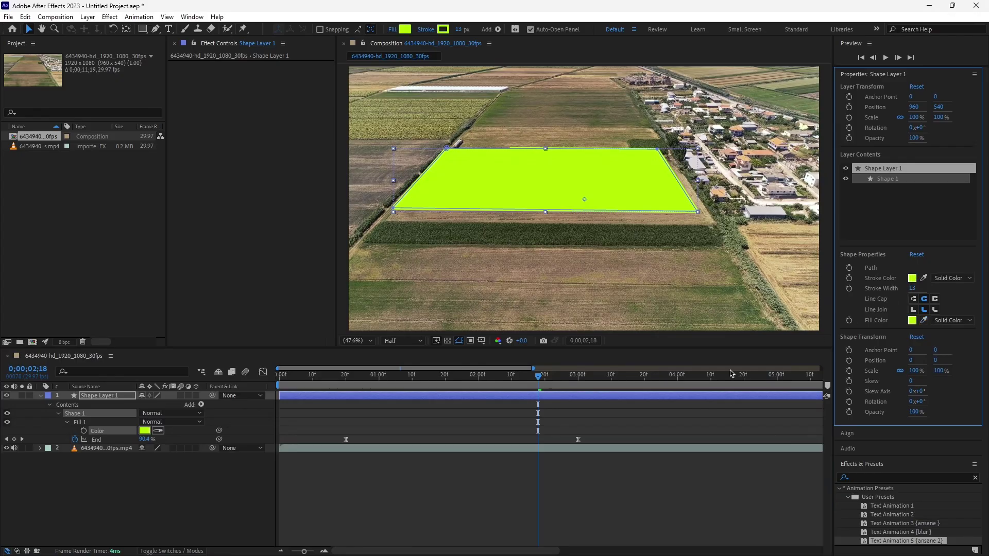
click(335, 482)
click(69, 422)
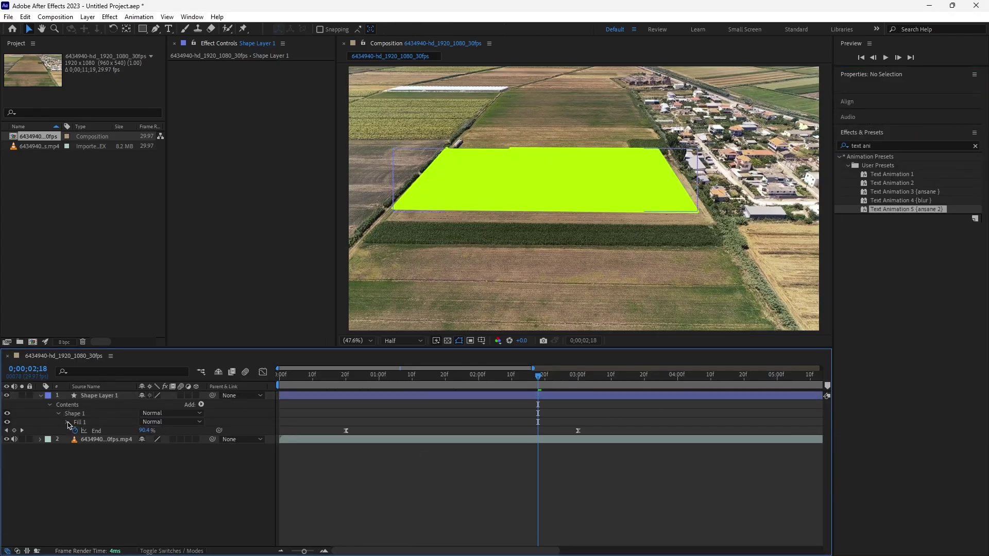
click(69, 422)
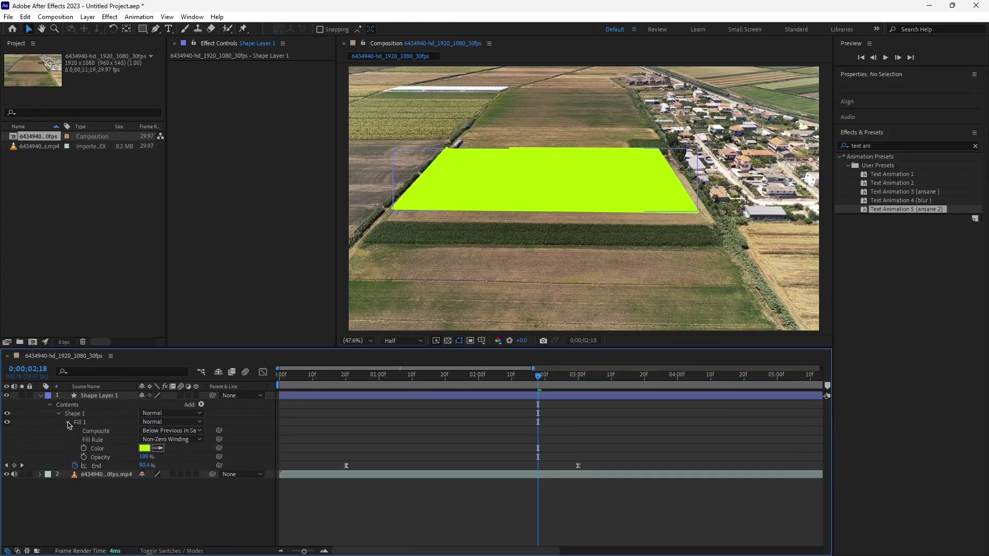
Keyframe the fill Opacity at 0;00;02;18 and raise it at 0;00;03;20
click(84, 457)
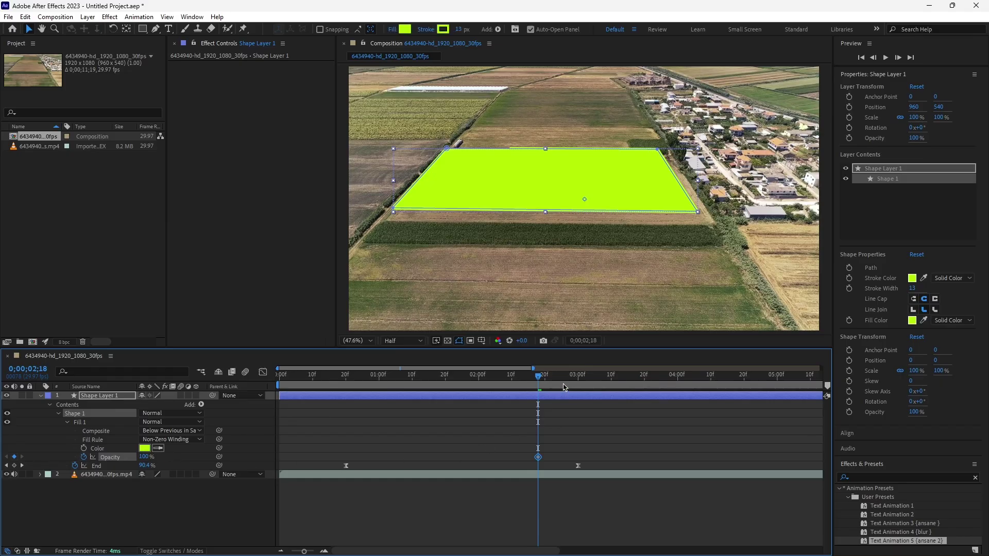
drag(564, 387, 647, 390)
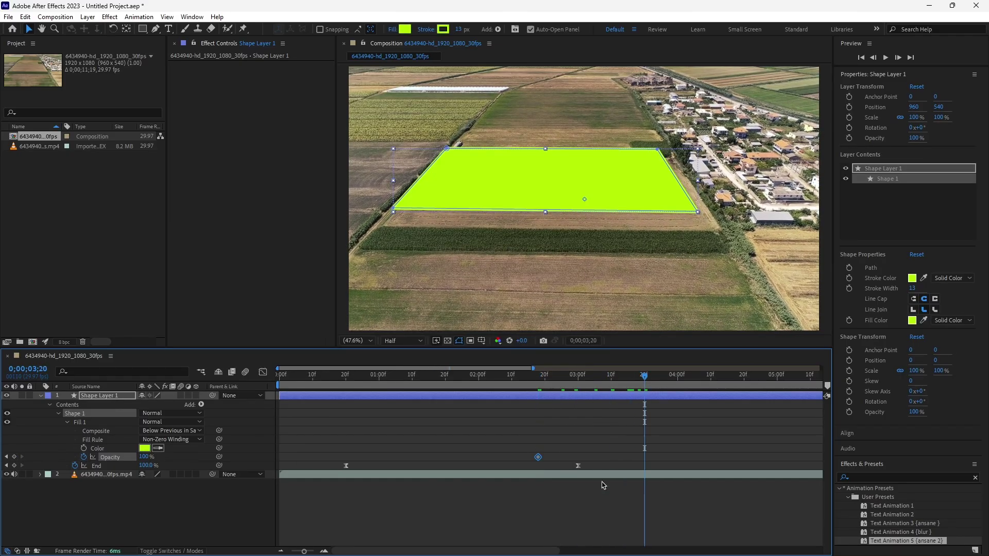
click(142, 457)
text(0)
click(525, 455)
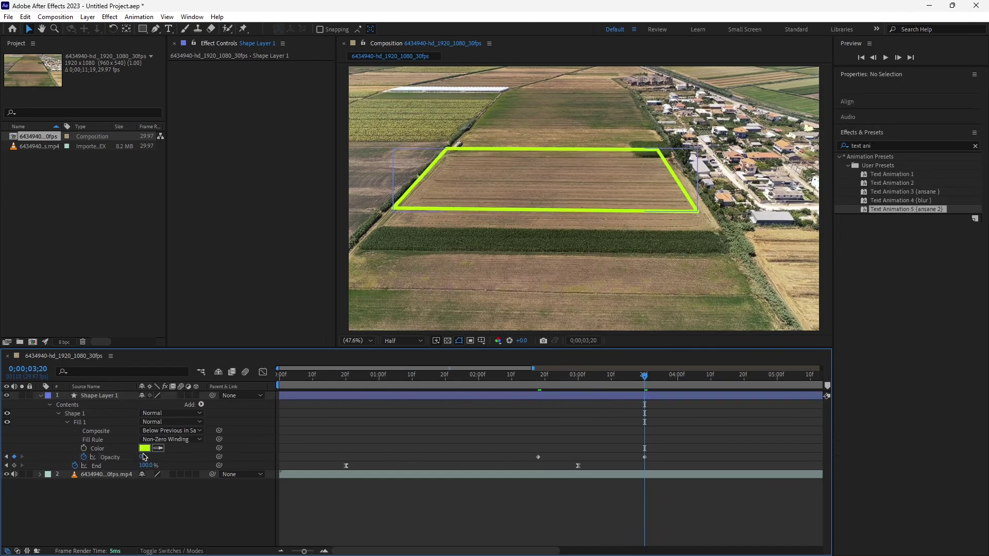
drag(142, 460, 147, 458)
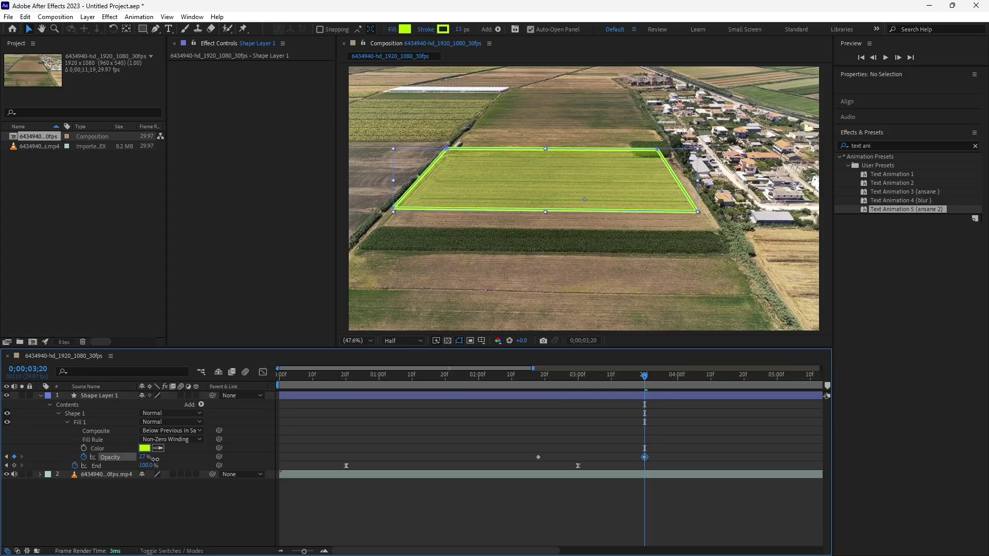
Set the earlier fill Opacity keyframe to 0%, select both keyframes, and preview
click(544, 457)
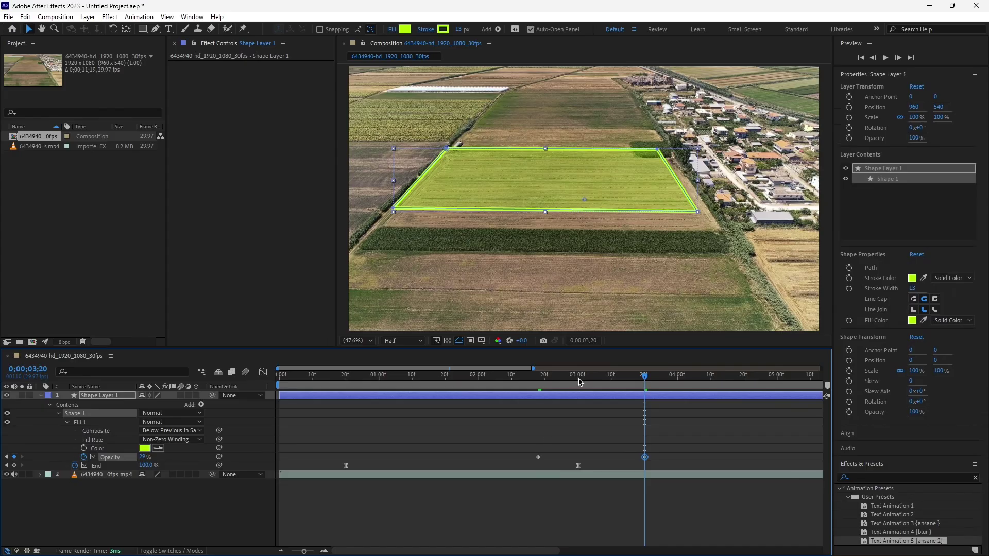
drag(580, 382, 549, 389)
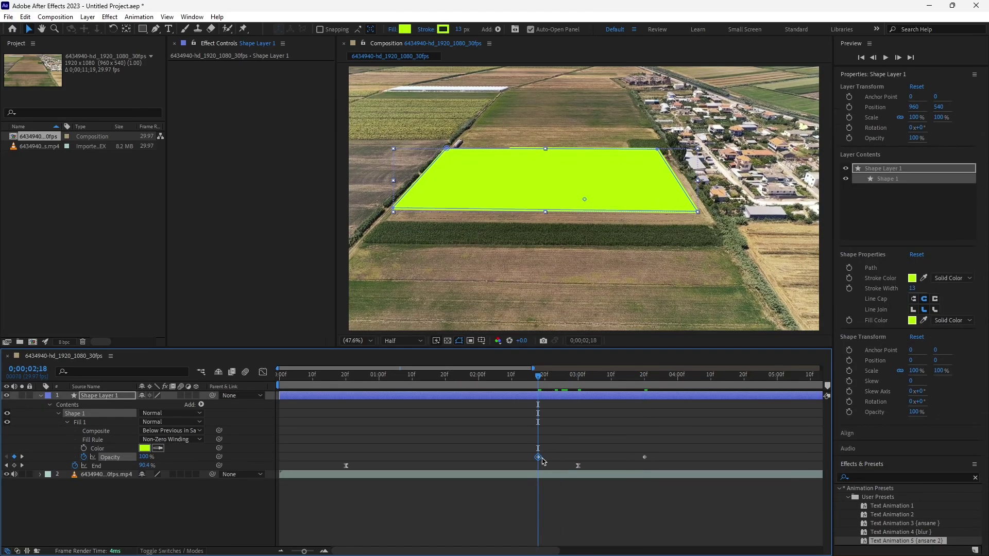
click(146, 457)
key(Return)
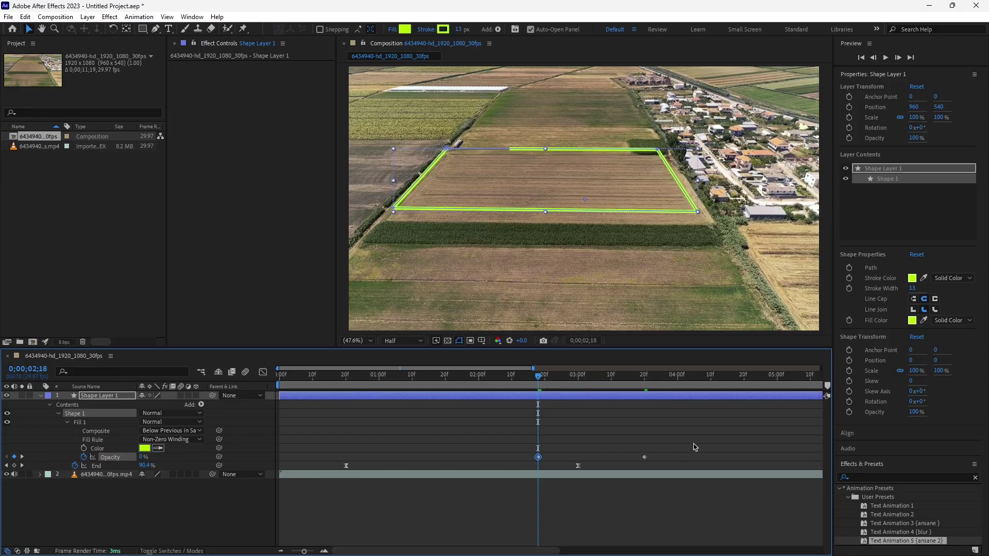
drag(694, 443, 508, 459)
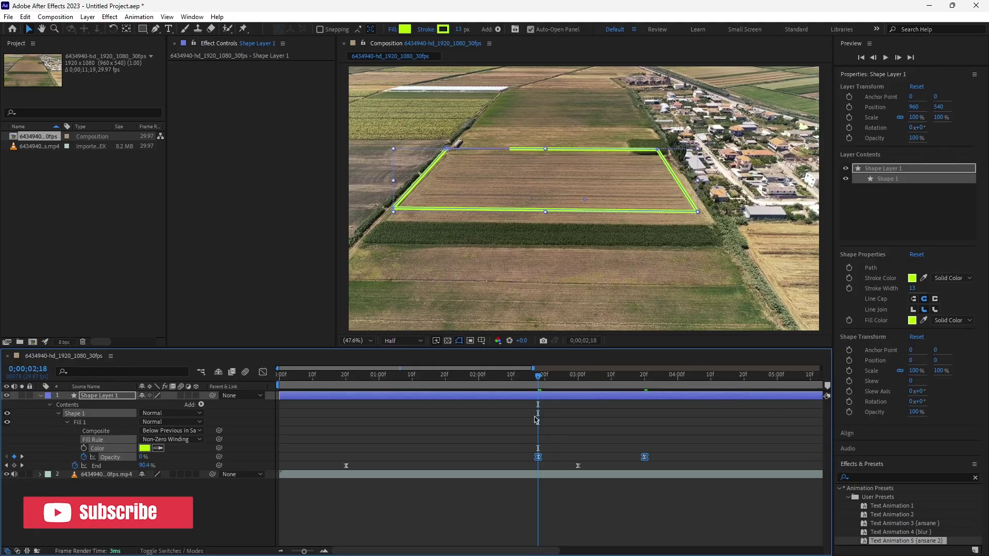
key(space)
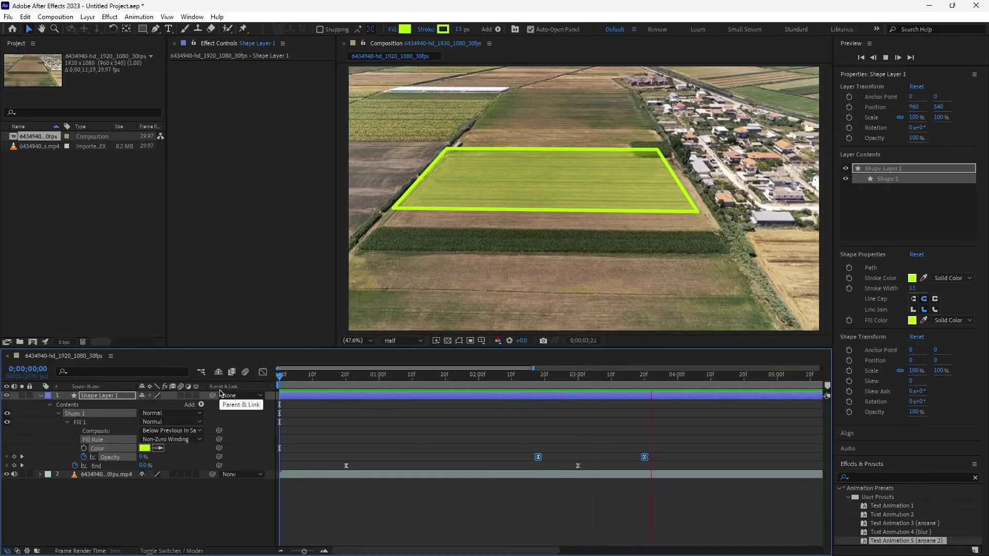
Stop the preview and switch to the Type tool
key(space)
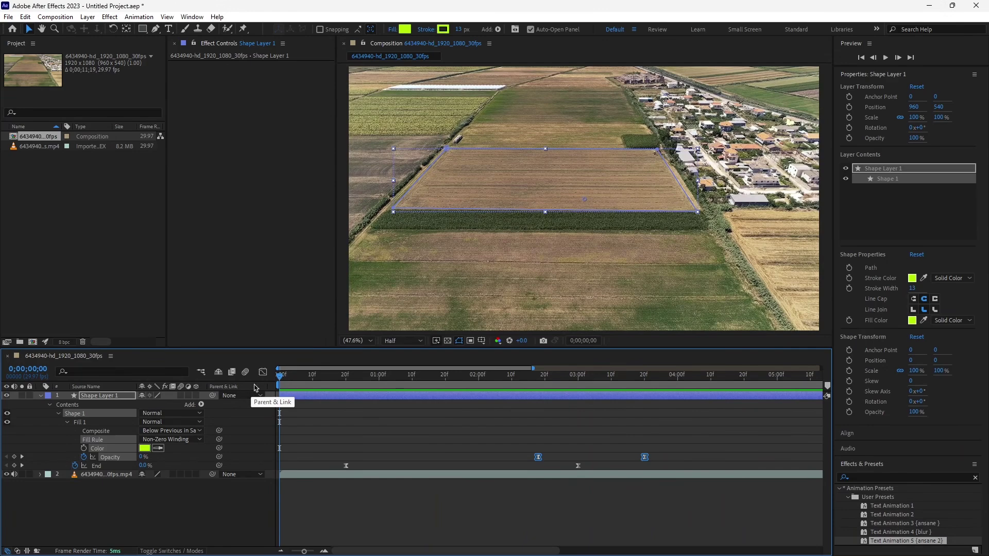
click(169, 28)
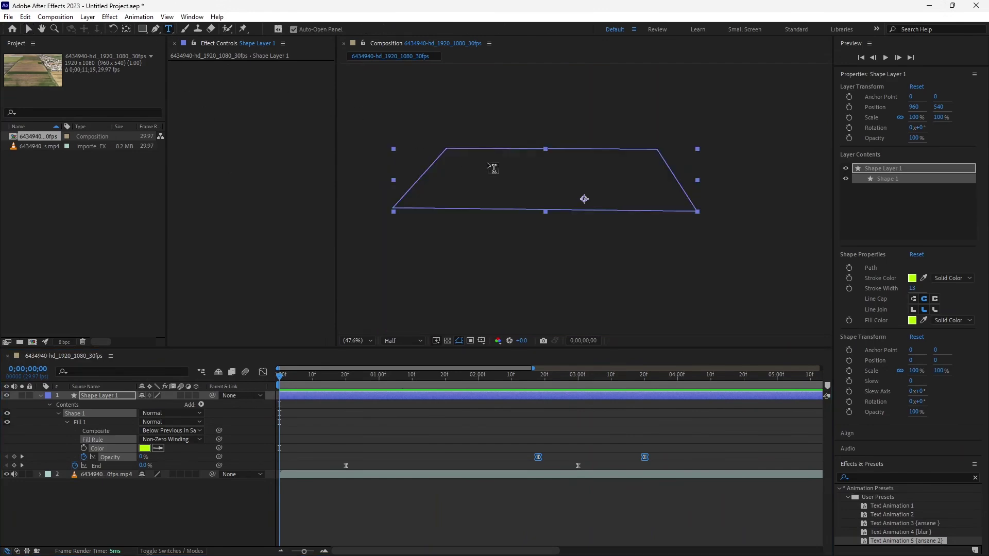
Create a text layer reading '400M' in the composition
click(497, 166)
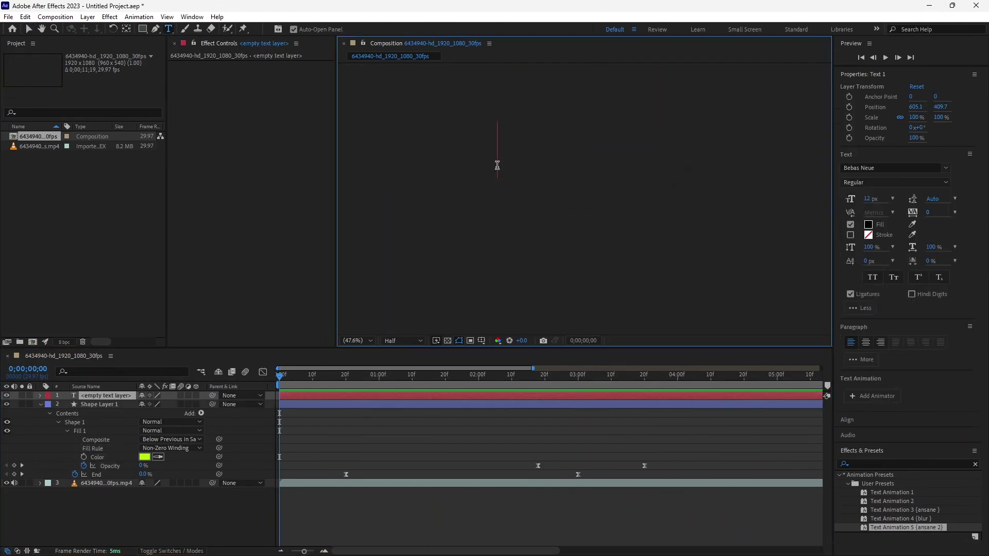
text(400M)
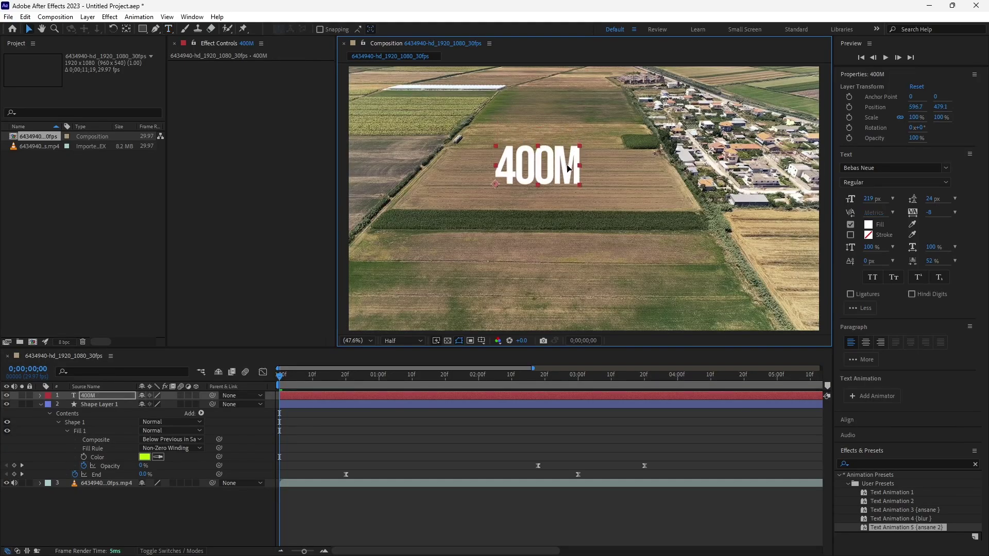
key(Escape)
key(v)
Make the 400M layer 3D, then tilt and shift it to lie over the field
click(196, 395)
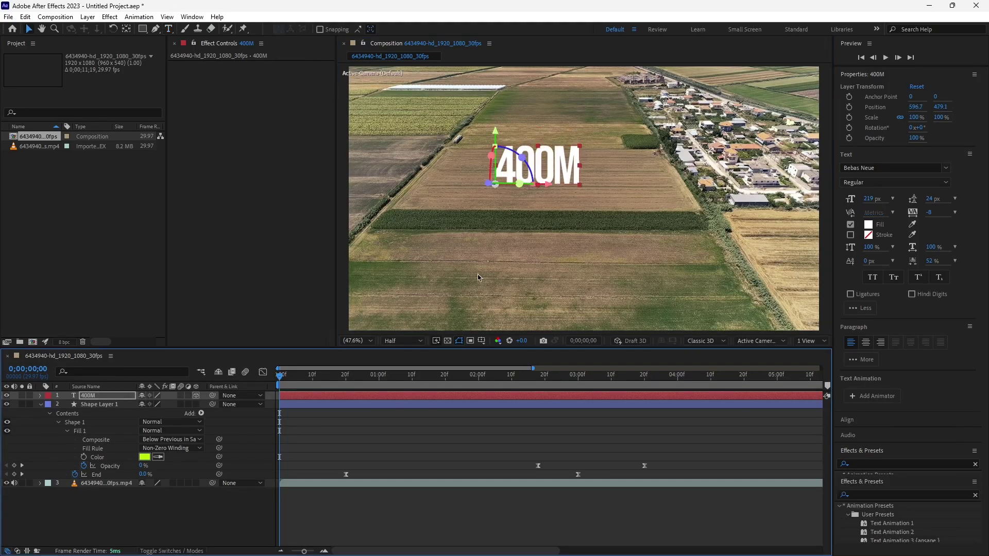
drag(495, 184, 495, 184)
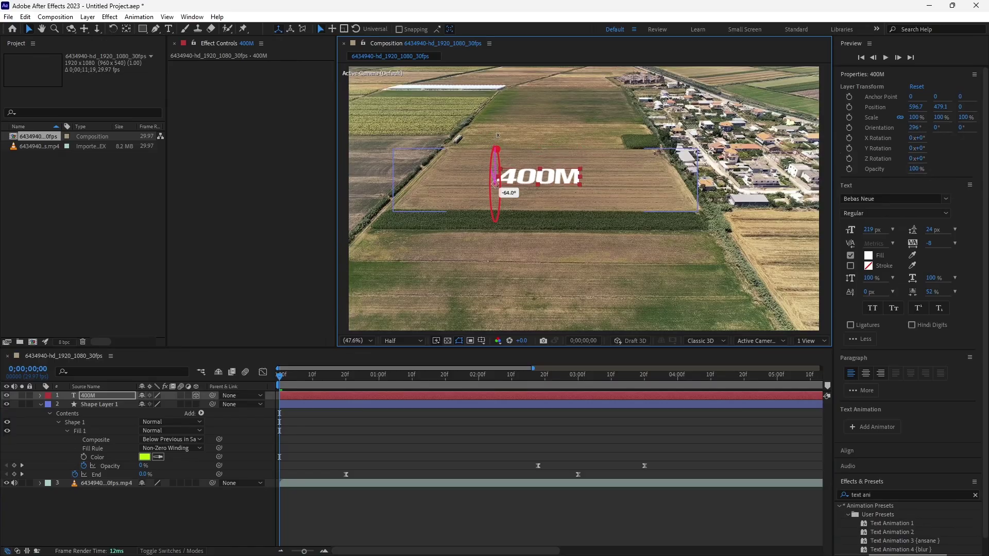
drag(506, 171, 506, 148)
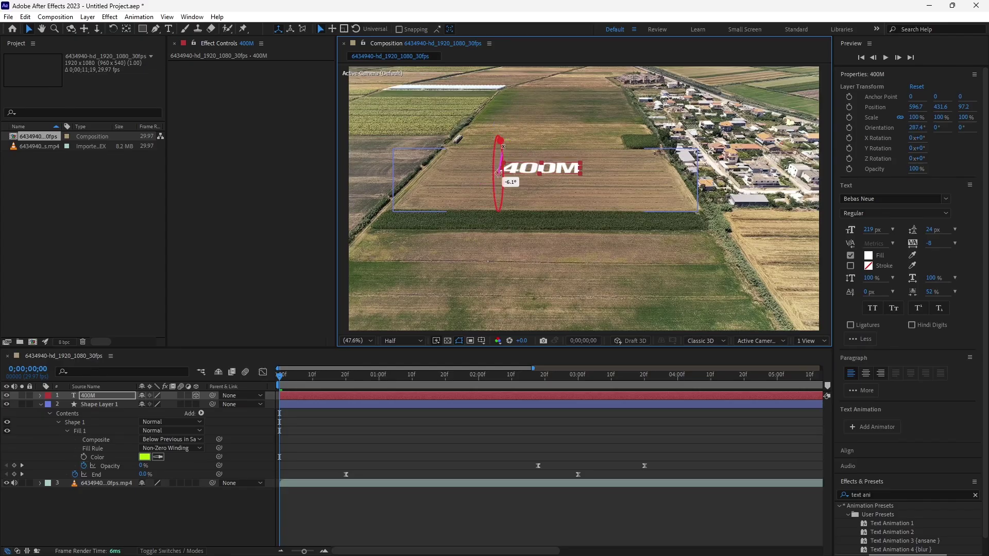
drag(503, 146, 500, 147)
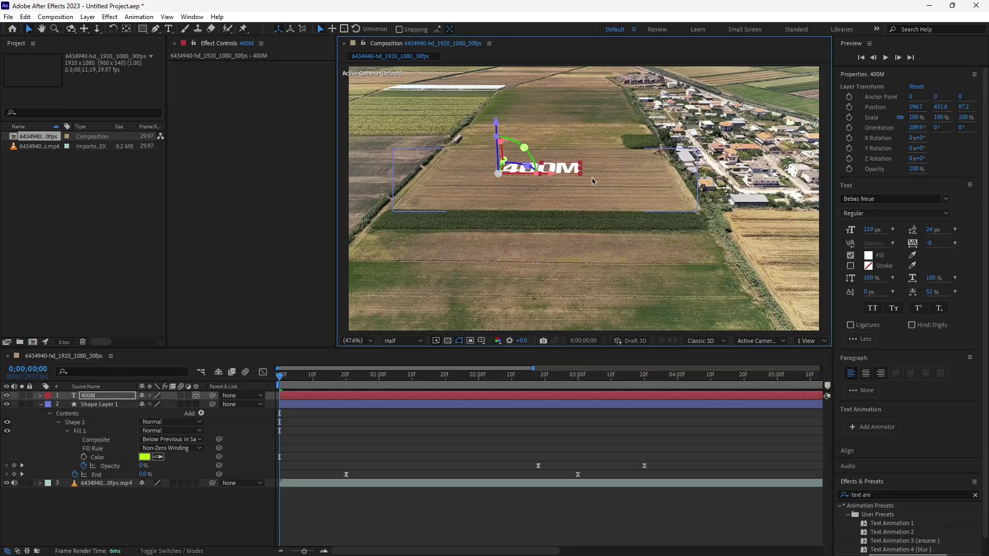
drag(521, 385, 262, 412)
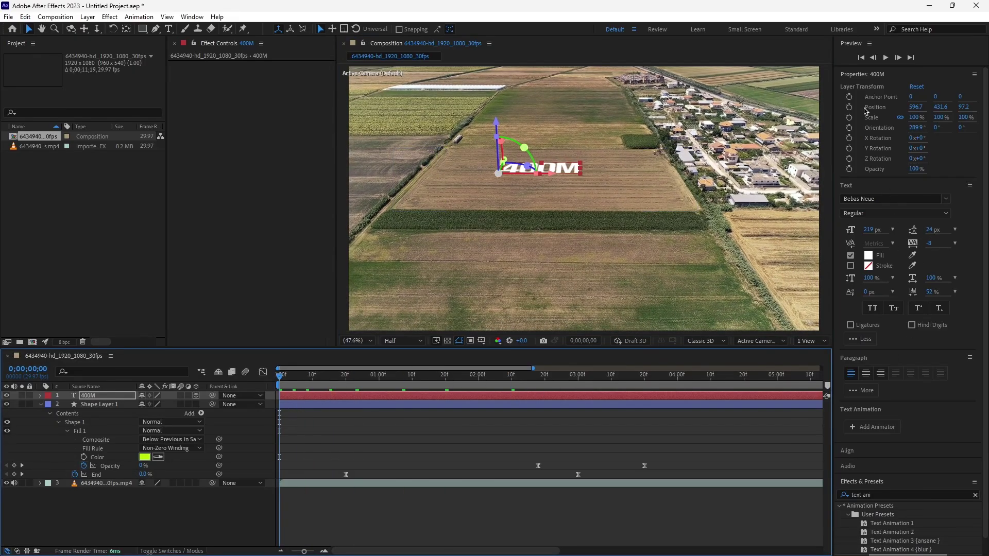
click(868, 75)
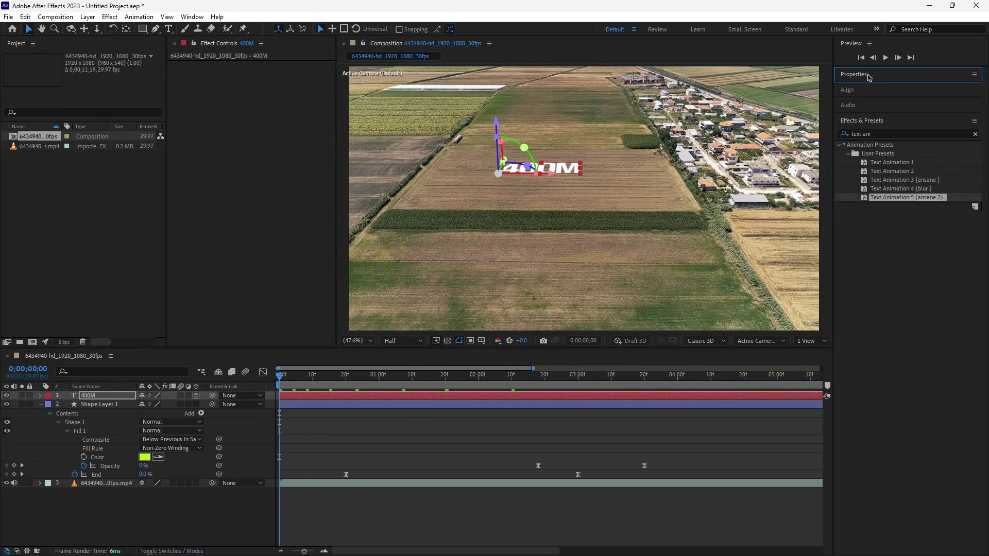
Apply the Text Animation 5 preset to the 400M text layer and reveal its keyframes
click(879, 135)
key(BackSpace)
key(BackSpace)
key(BackSpace)
key(BackSpace)
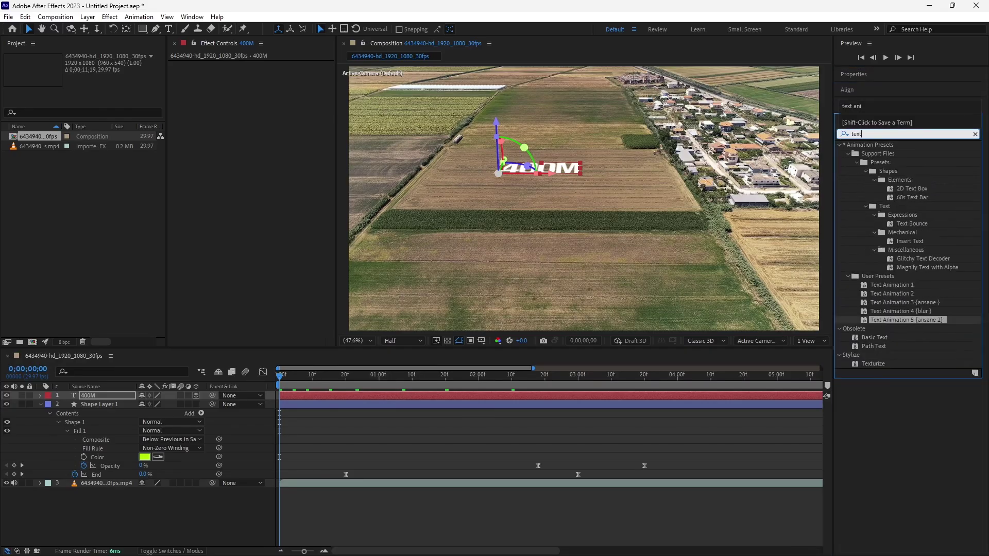
text(an)
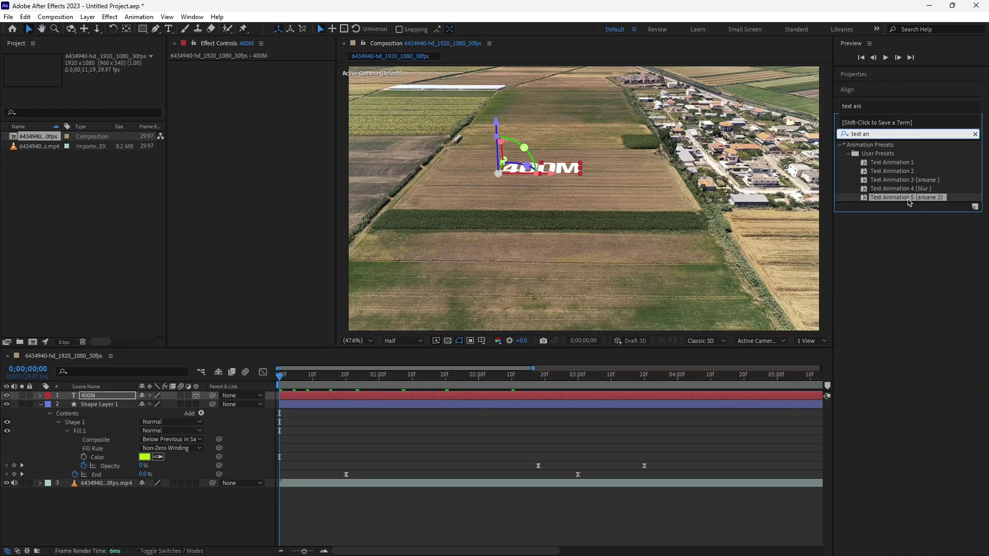
drag(909, 202, 455, 394)
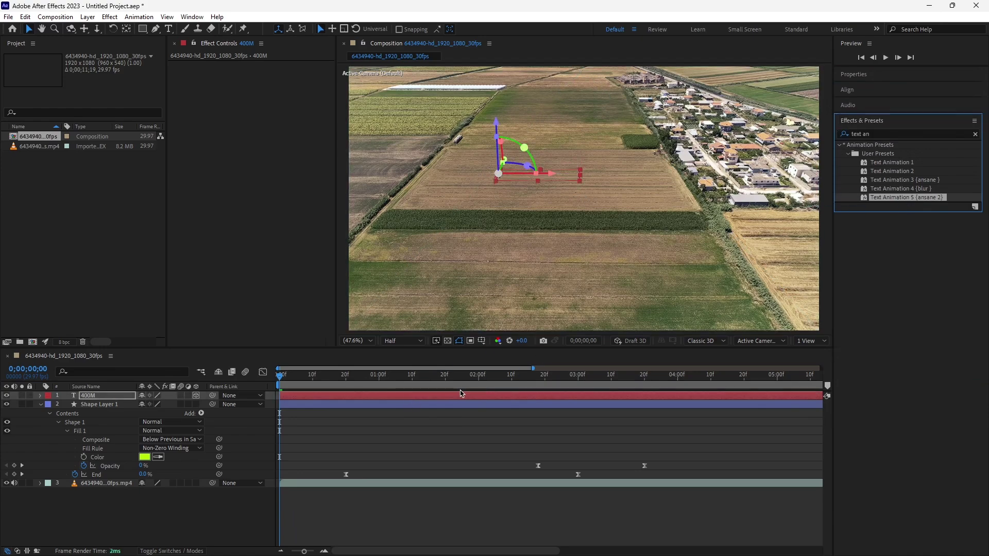
click(460, 396)
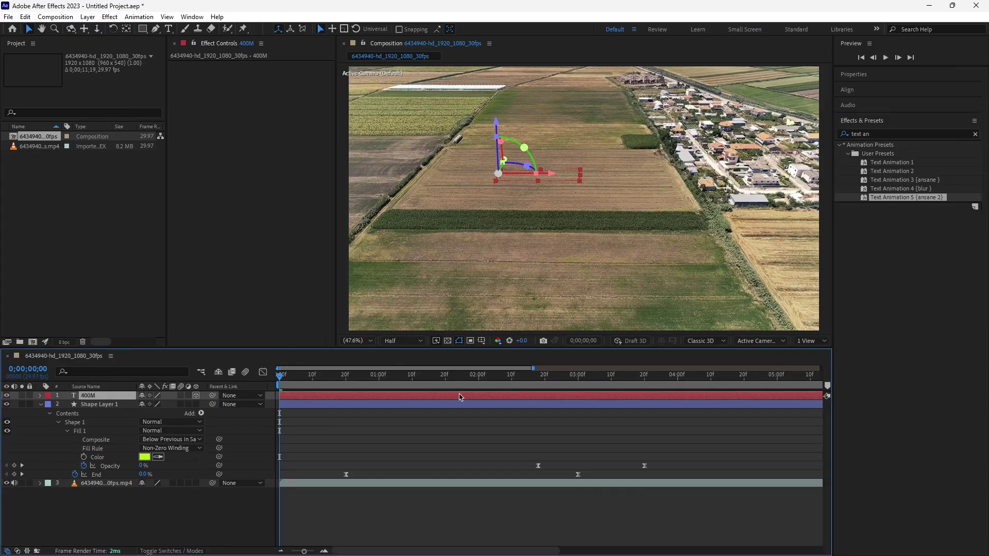
key(u)
Move both Offset keyframes to start around 2;24, after the outline finishes, and preview
drag(391, 417, 271, 410)
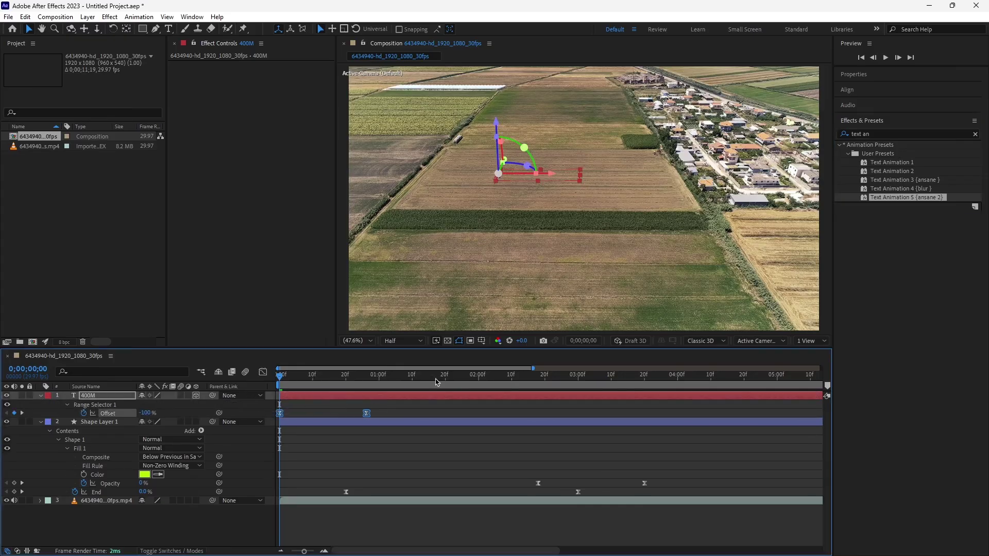
drag(438, 379, 559, 394)
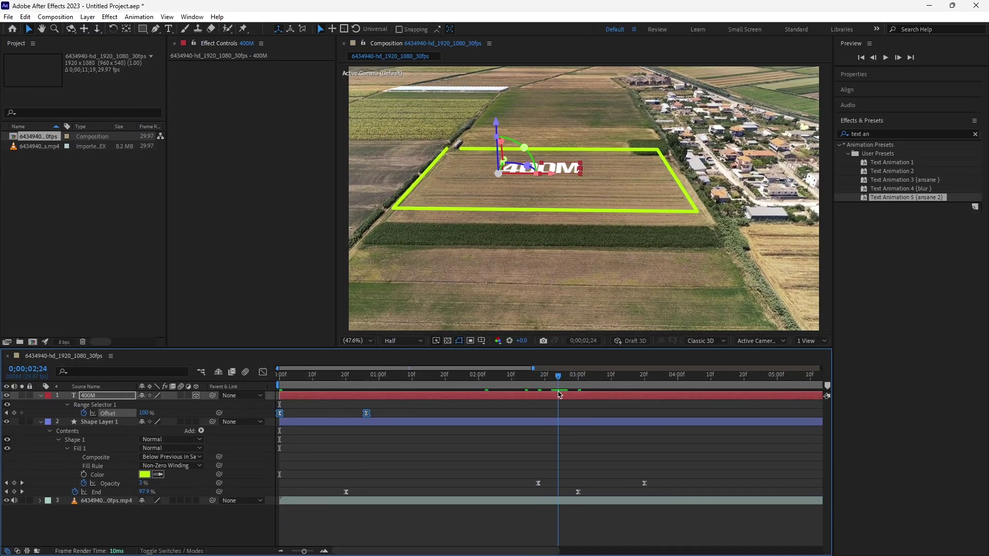
drag(366, 415, 642, 420)
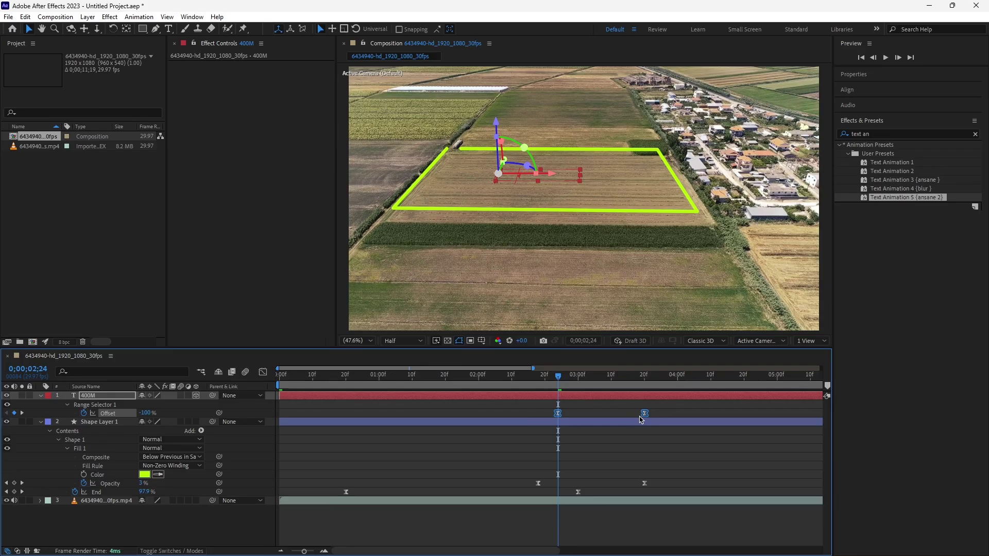
key(space)
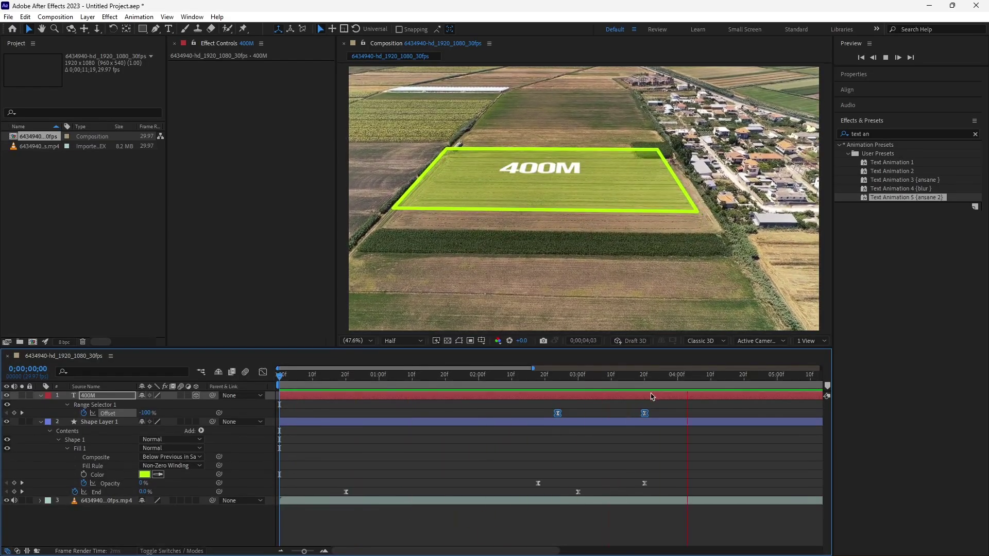
key(space)
click(107, 398)
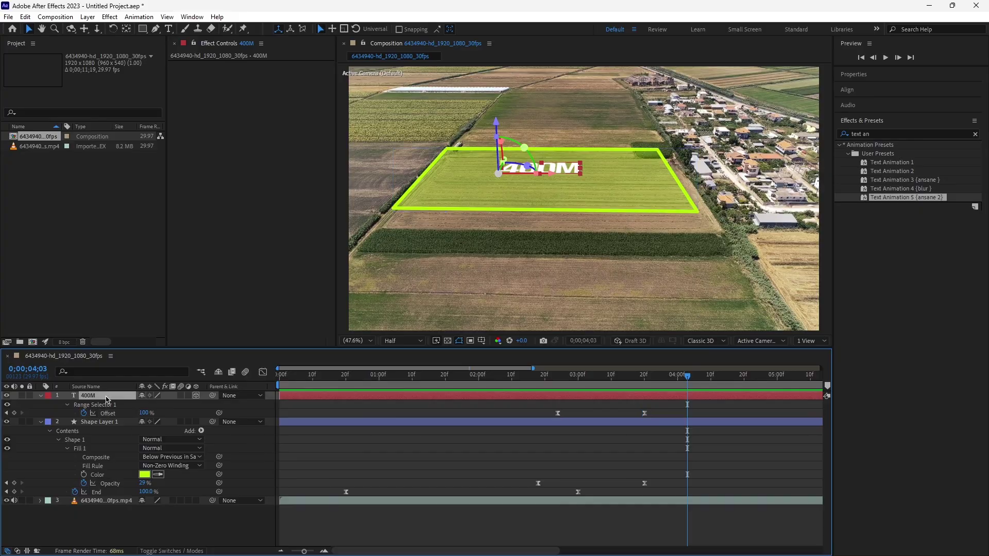
key(u)
click(103, 404)
Pre-compose the 400M text and Shape Layer 1 into a composition named Guide Line
key(u)
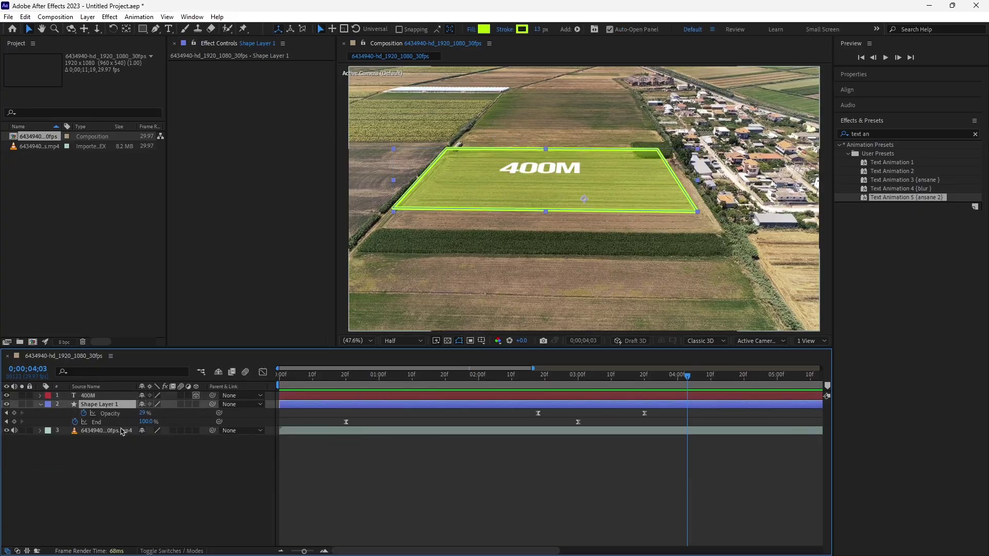
key(u)
click(339, 398)
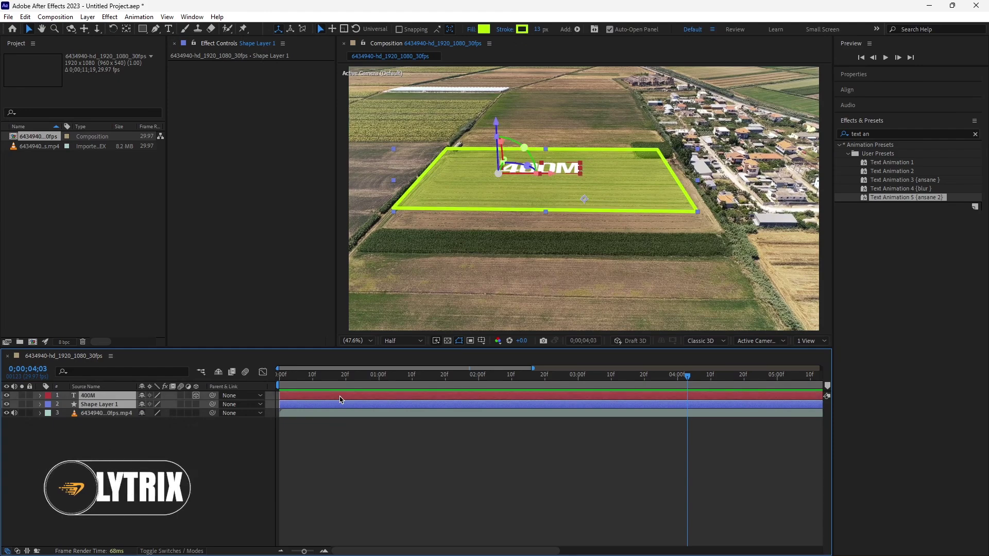
right_click(332, 396)
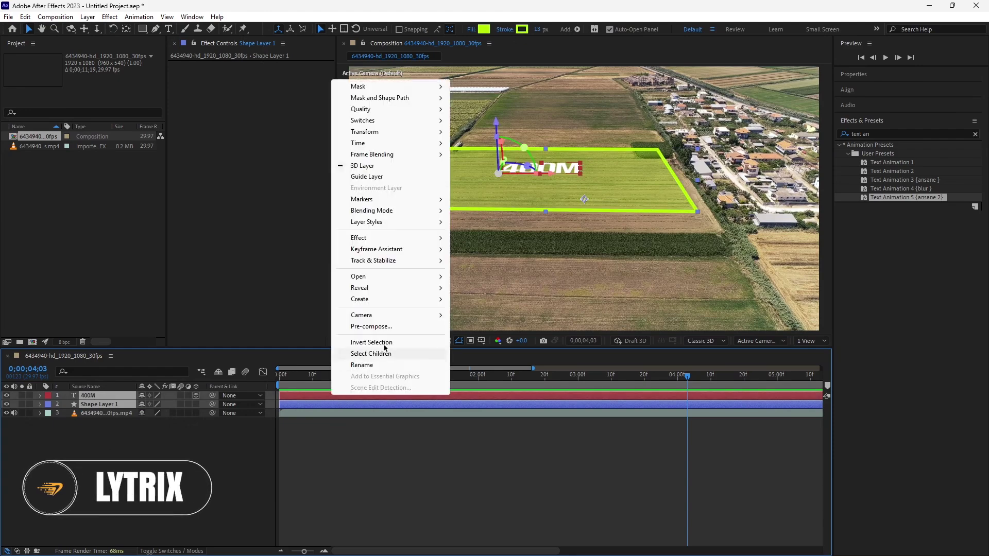
click(387, 326)
key(BackSpace)
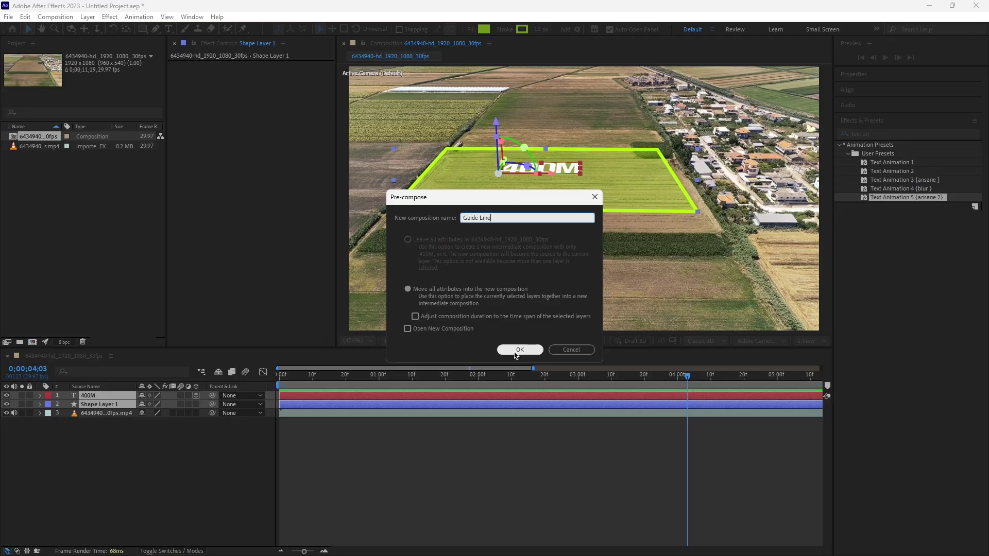
click(520, 349)
key(Home)
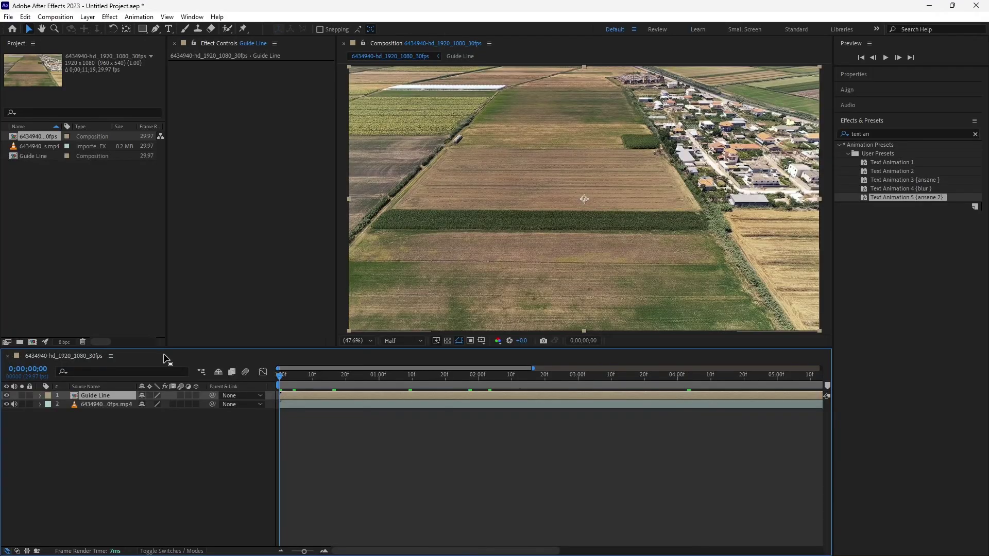
click(114, 407)
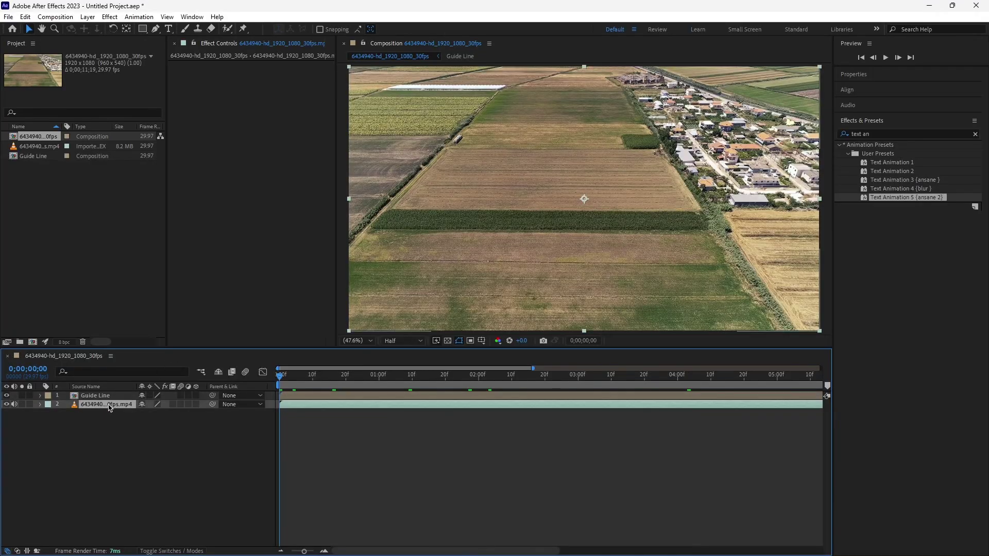
Apply Track in Boris FX Mocha to the drone footage and launch Mocha from Tracking Data
click(148, 19)
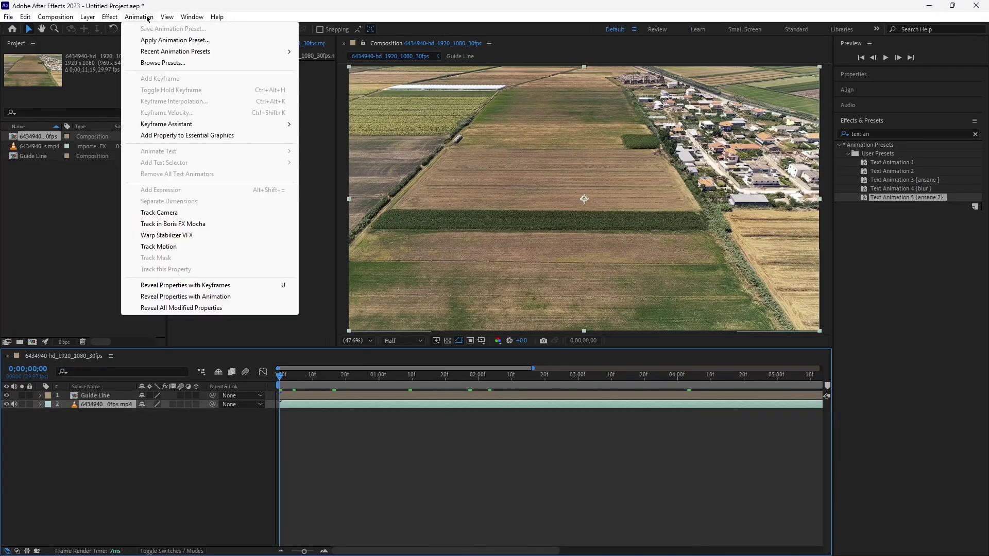
click(173, 224)
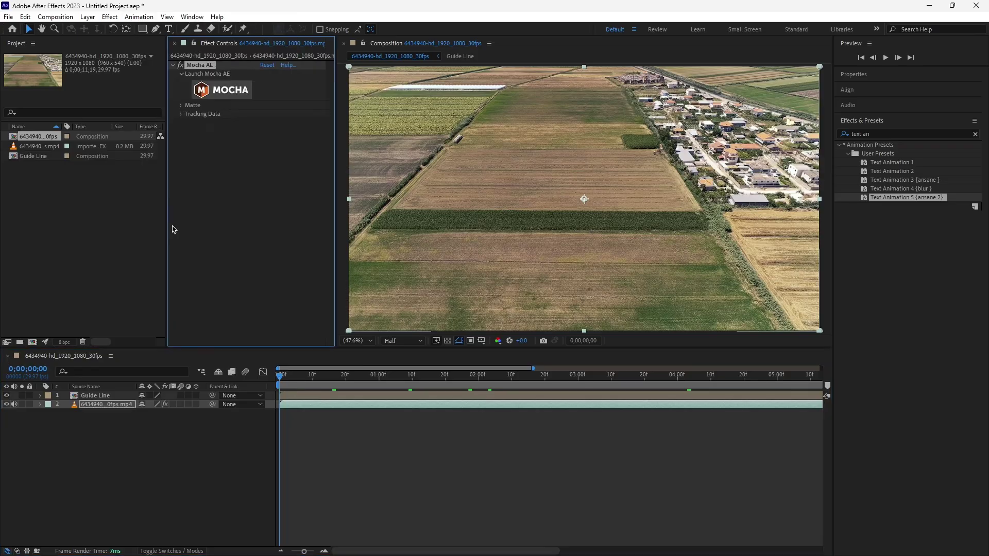
click(181, 115)
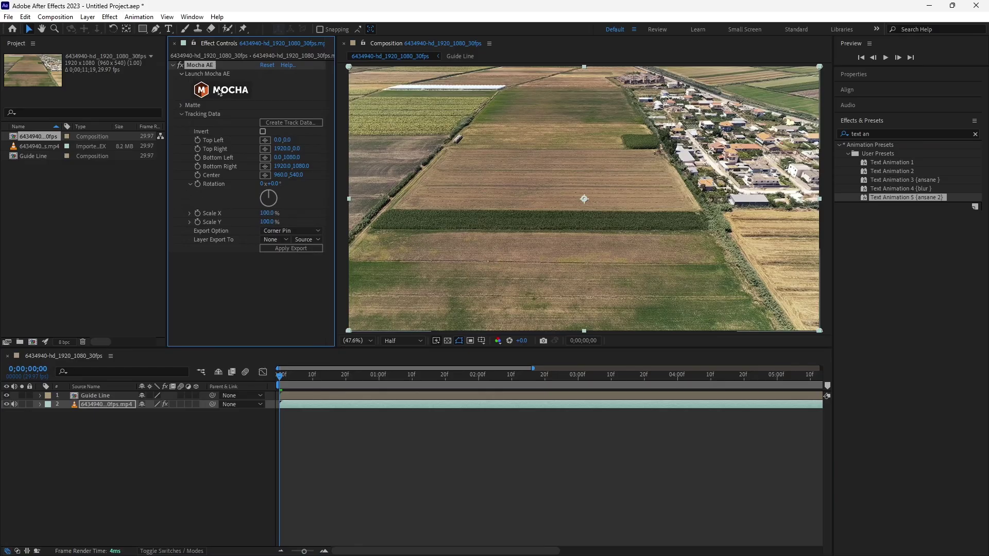
click(220, 92)
click(552, 288)
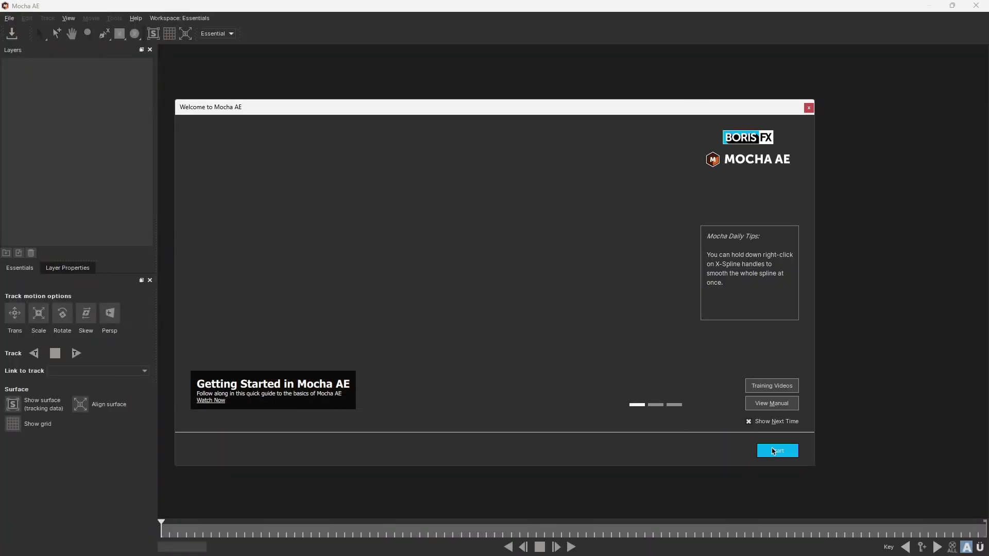
Dismiss the welcome screen and begin an X-Spline at the field's top-right and top-left corners
click(749, 422)
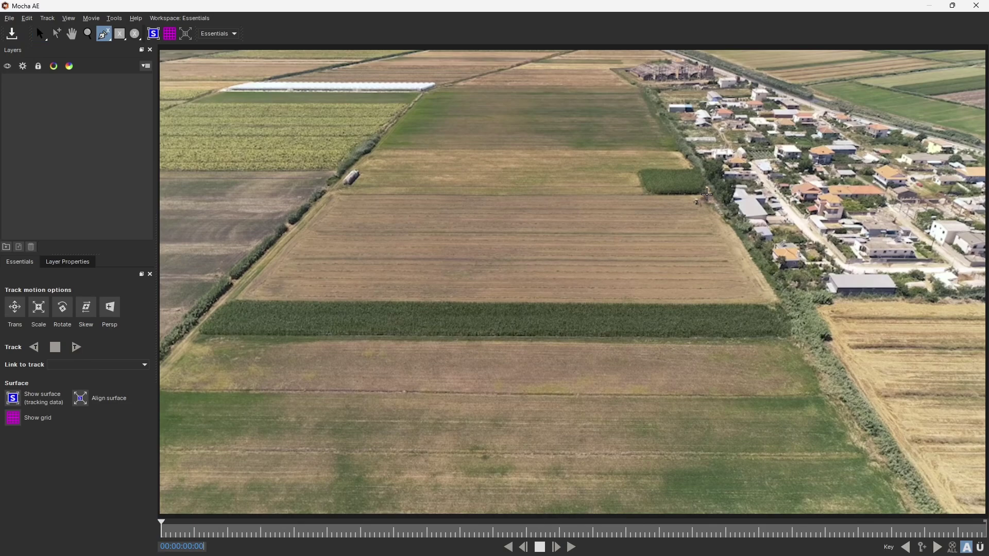
click(707, 195)
click(328, 188)
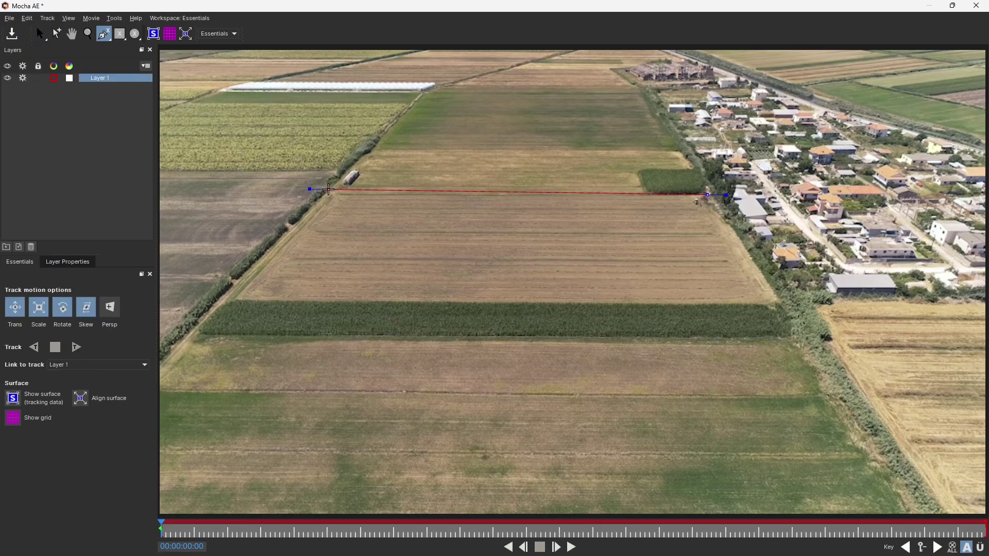
click(218, 313)
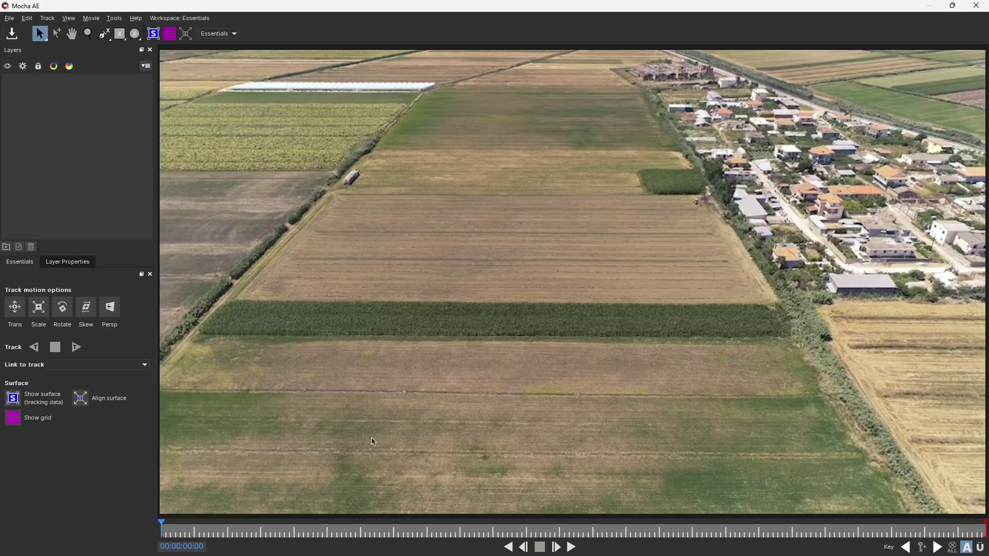
click(104, 33)
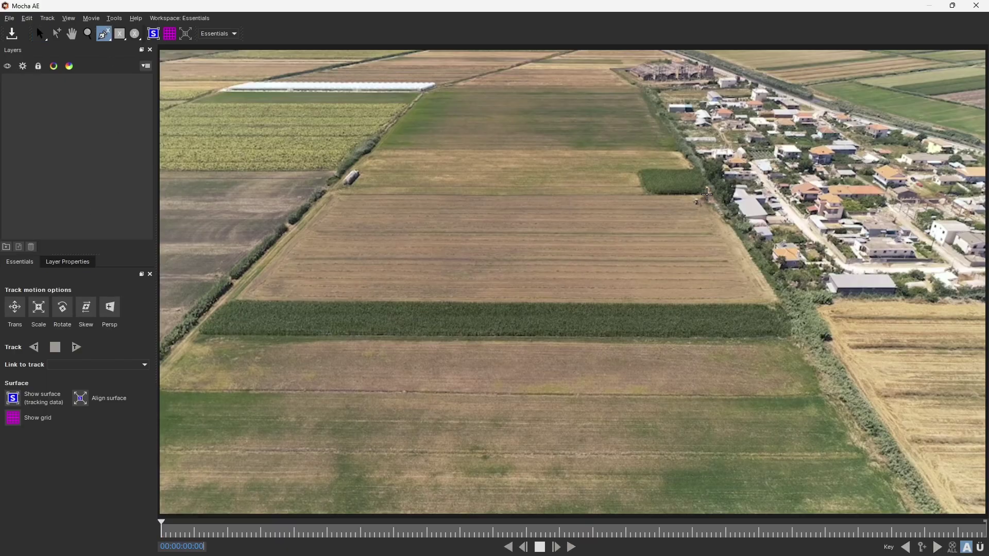
click(707, 195)
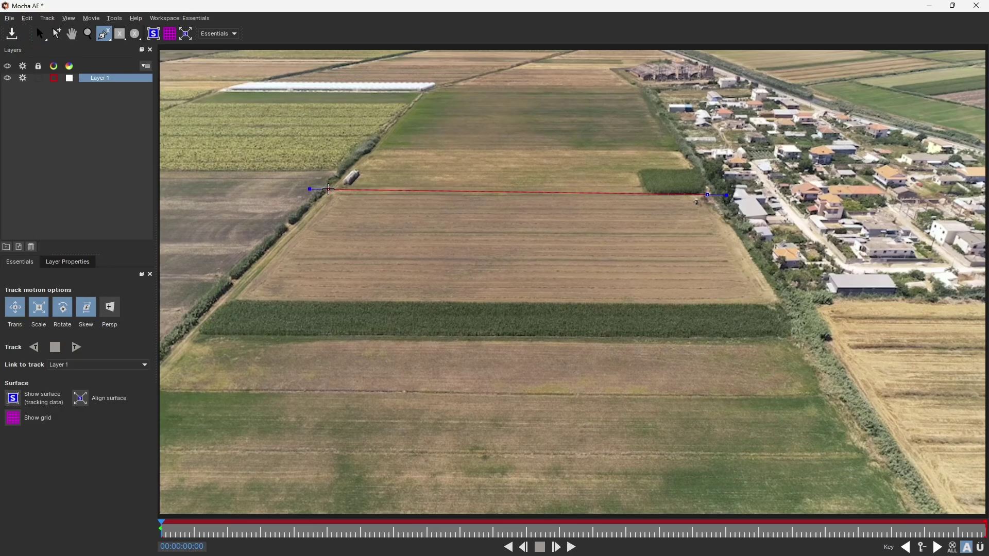
Close the spline through the field's top-left, bottom-left and bottom-right corners, adding a right-edge point
click(329, 190)
click(216, 313)
click(754, 297)
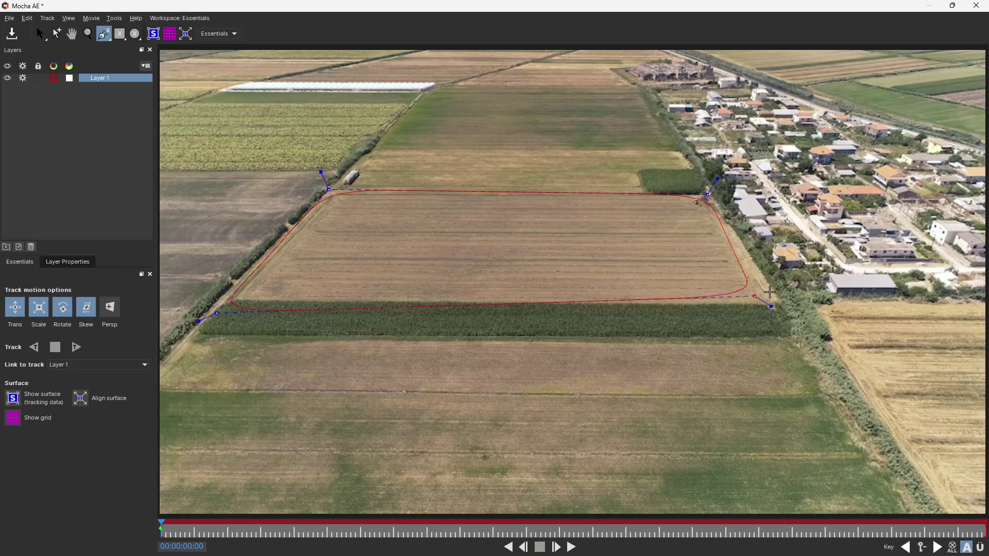
drag(755, 296, 789, 313)
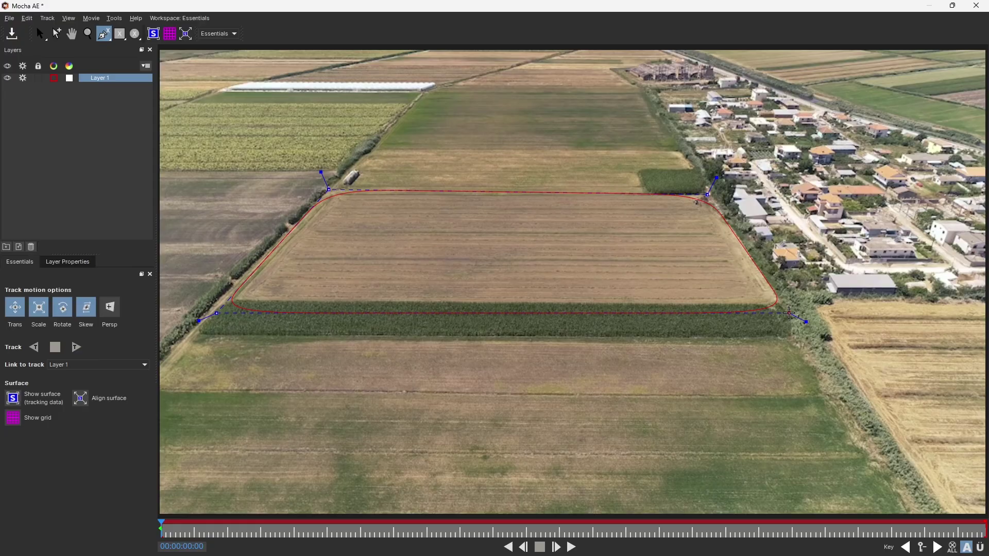
click(757, 259)
Refine the top corner points with the Select tool and discard a stray second spline
mouse_move(708, 195)
mouse_down()
mouse_move(643, 198)
mouse_move(709, 195)
mouse_up()
key(s)
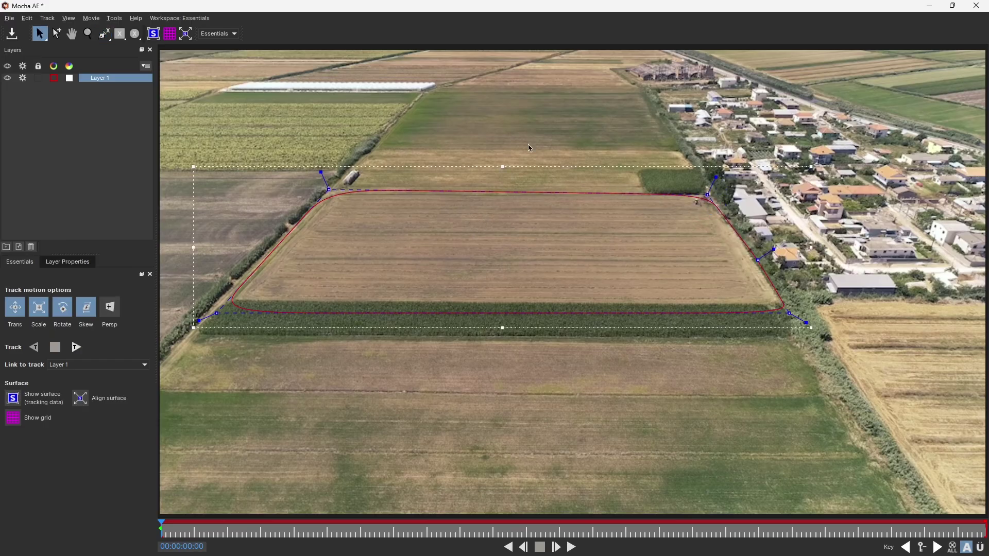
drag(324, 187, 321, 186)
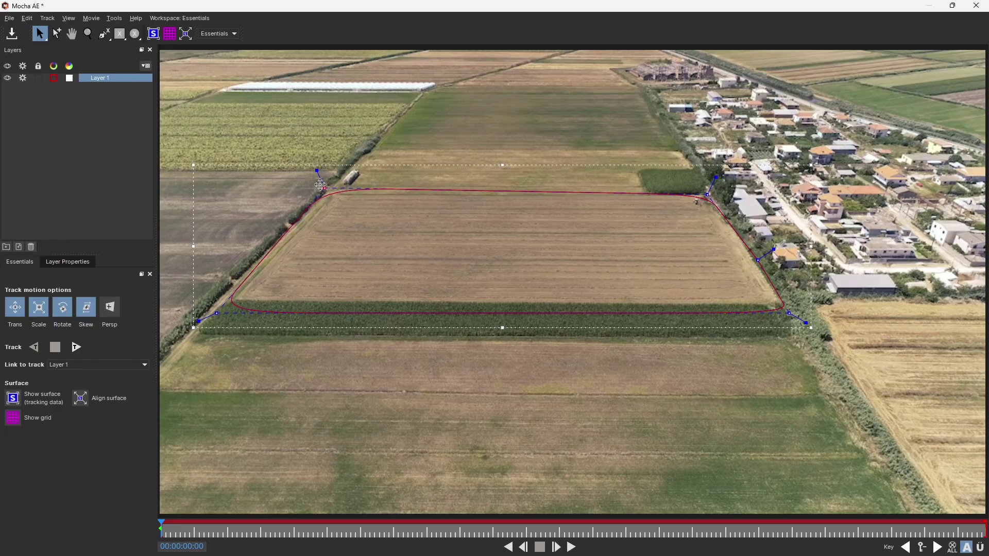
click(104, 33)
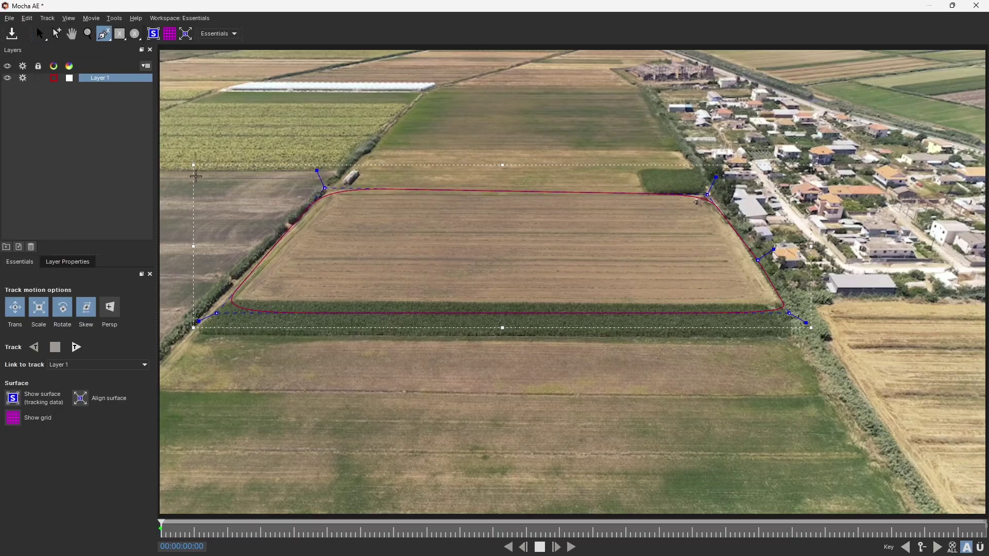
click(281, 237)
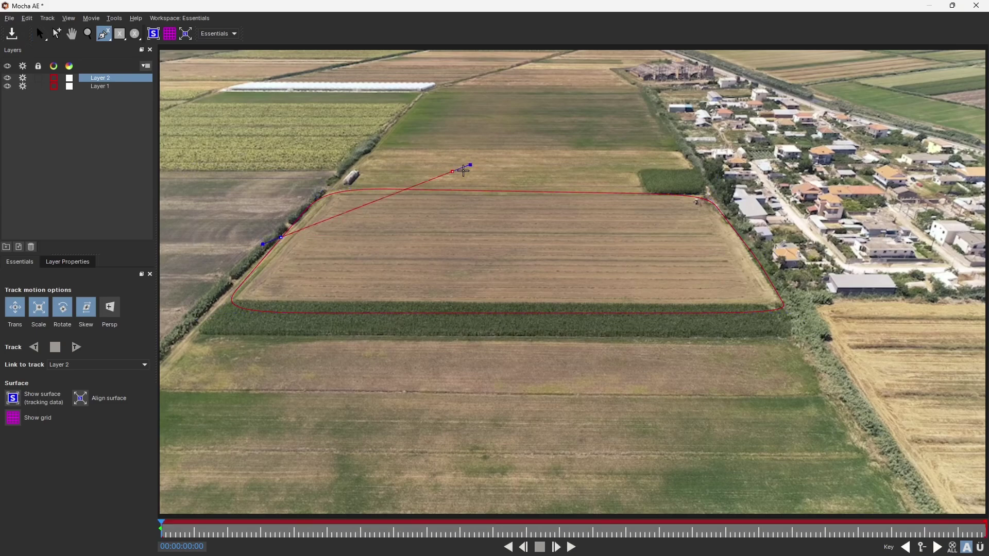
click(467, 201)
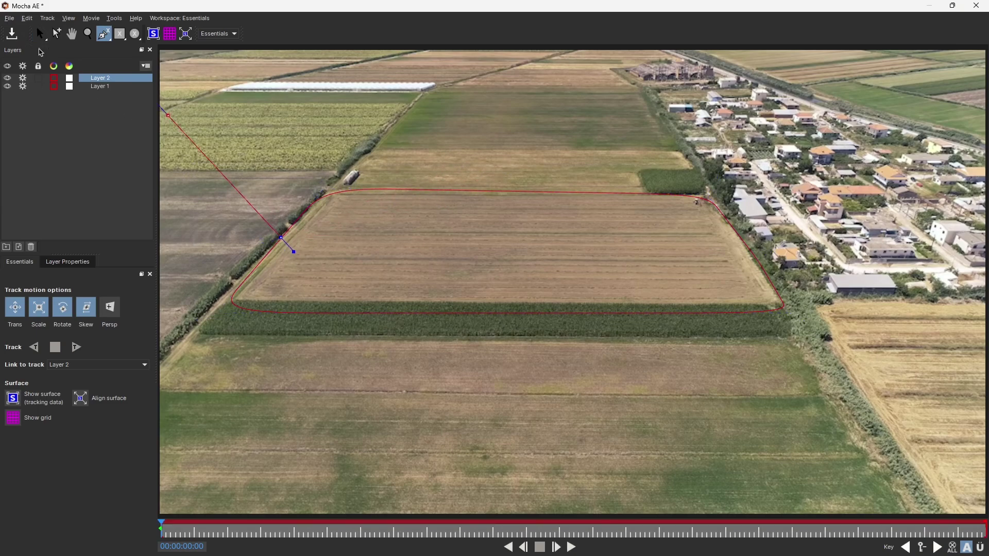
click(43, 39)
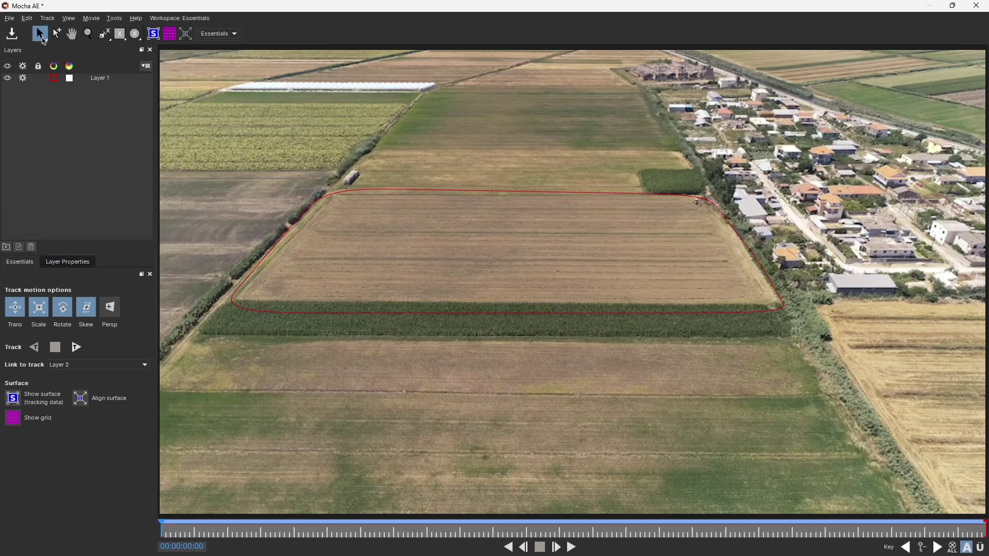
click(428, 191)
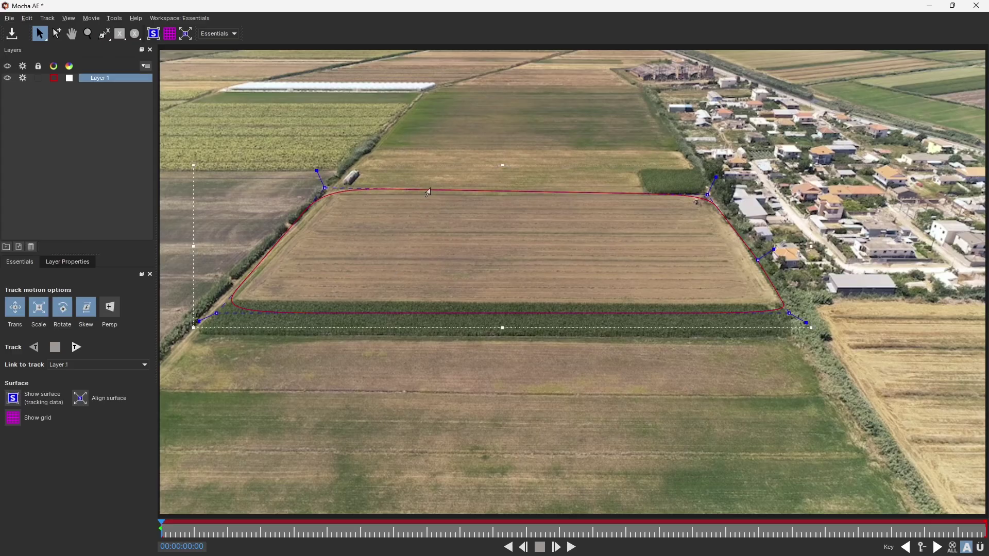
Show the blue surface and pull its top-left, bottom-left and bottom-right corners to the frame corners
click(154, 37)
drag(308, 207, 164, 49)
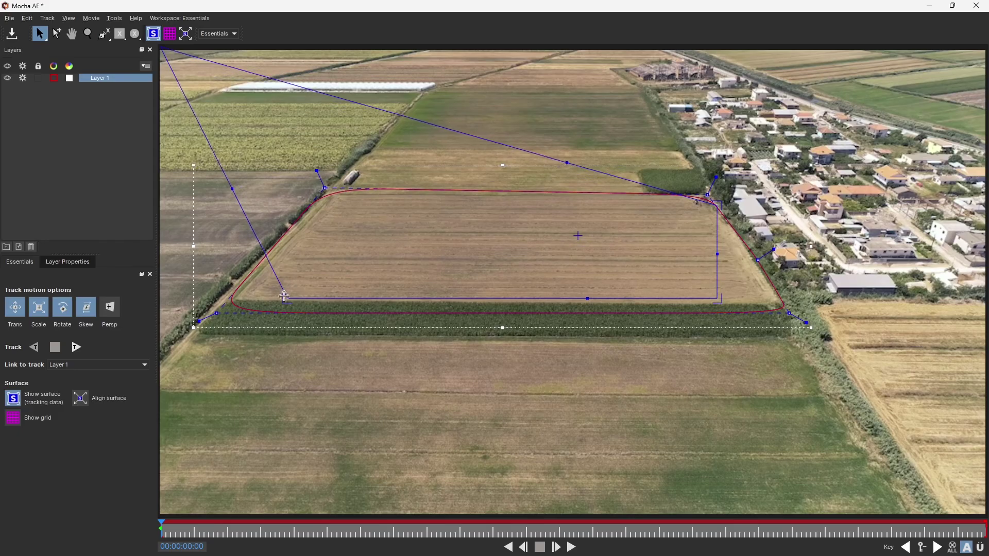
drag(285, 297, 161, 513)
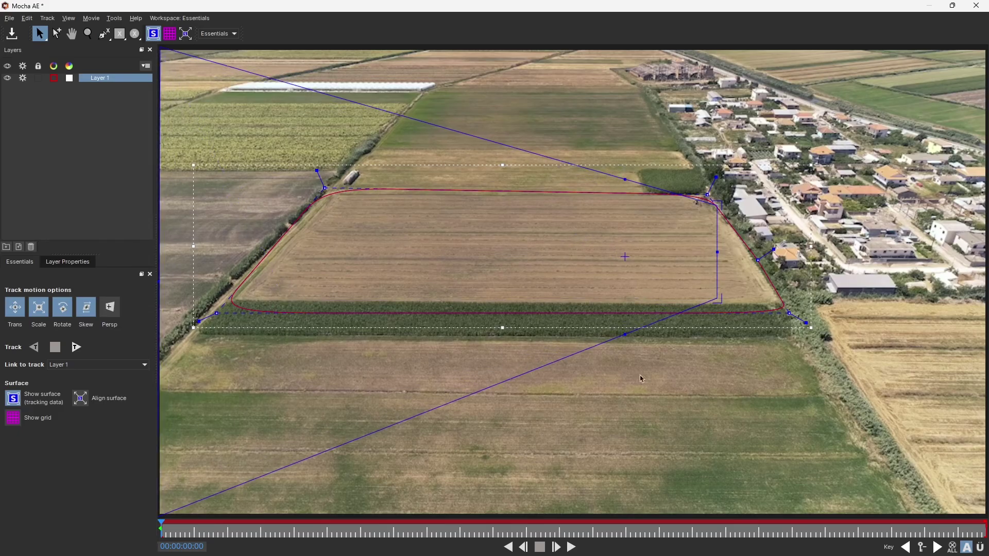
drag(717, 302, 976, 494)
scroll(721, 300, down, 2)
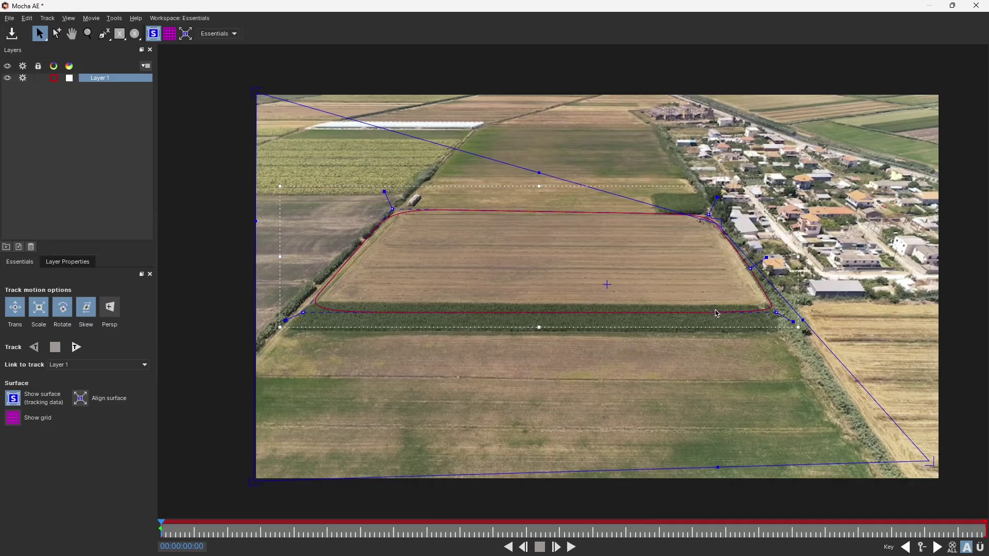
drag(903, 446, 926, 468)
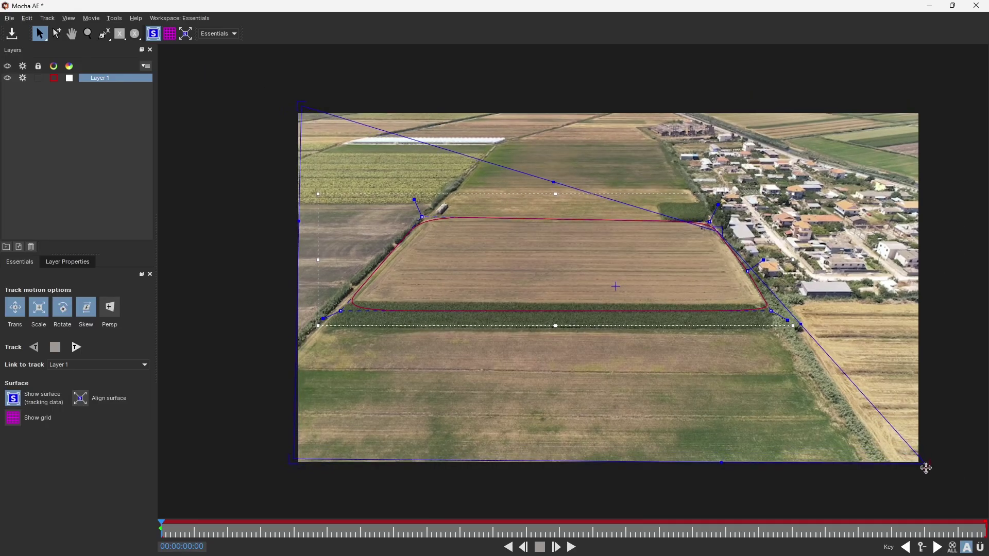
Rotate the surface slightly and fine-tune its top-right, top-left and bottom-right corners
drag(290, 465, 294, 466)
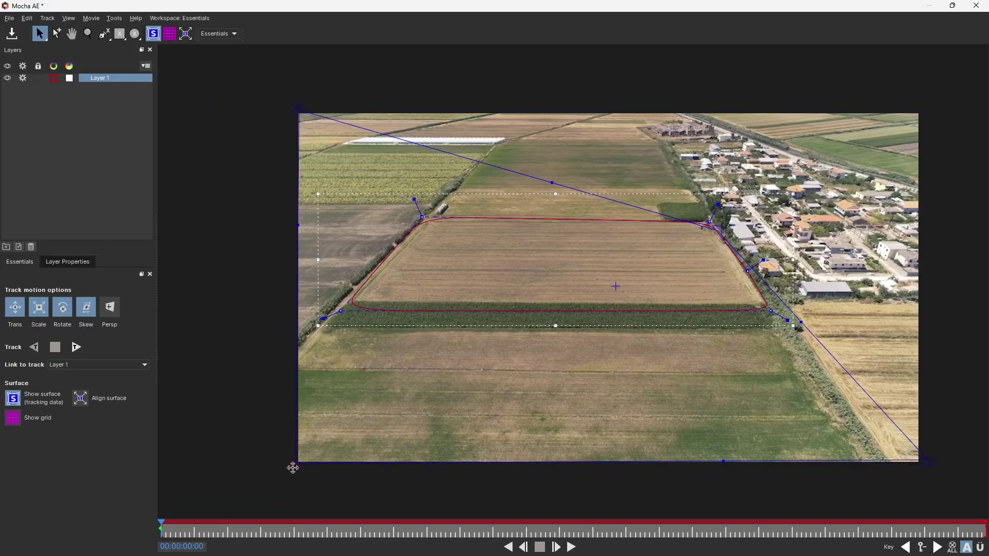
drag(714, 228, 920, 110)
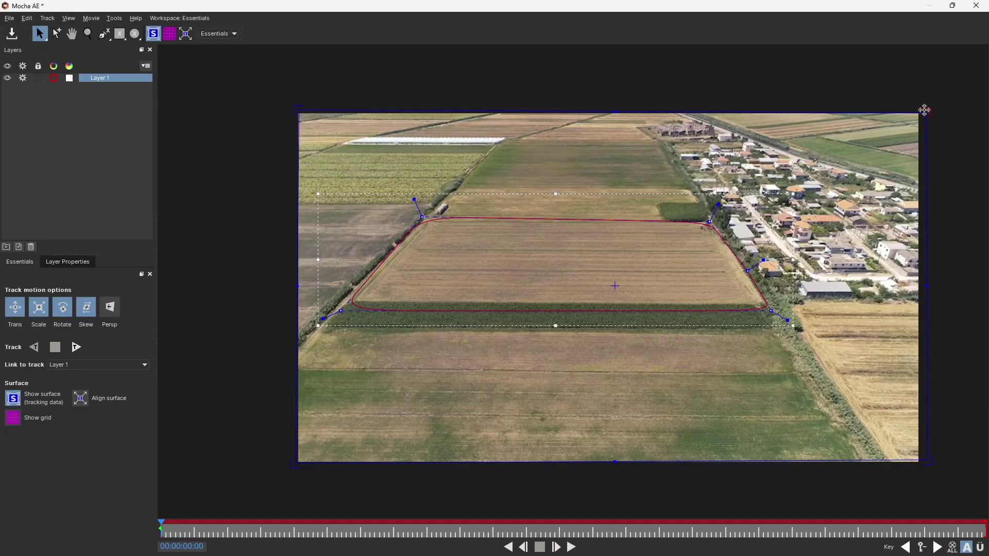
drag(298, 106, 291, 103)
drag(931, 464, 929, 469)
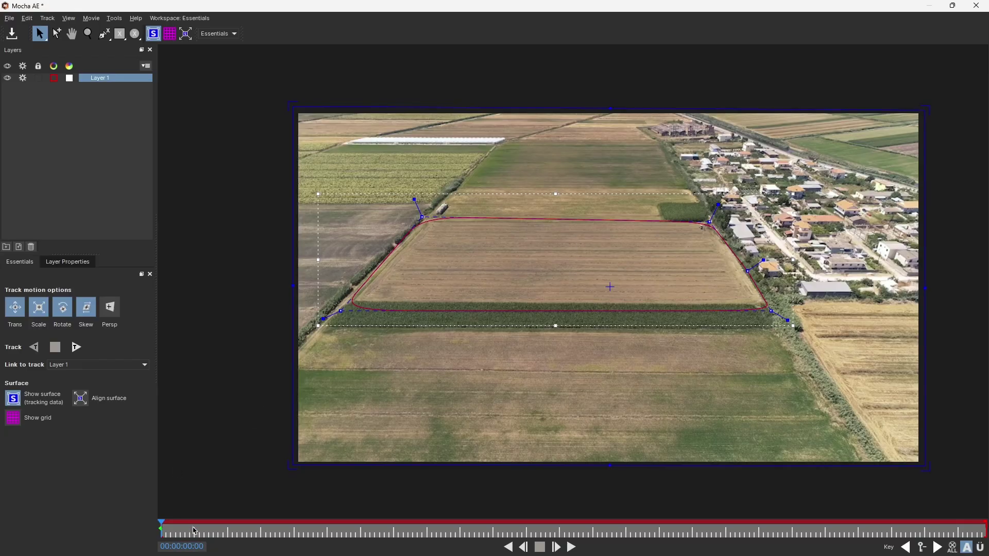
Enable perspective and track Layer 1 forward, then track again from frame 0
click(106, 311)
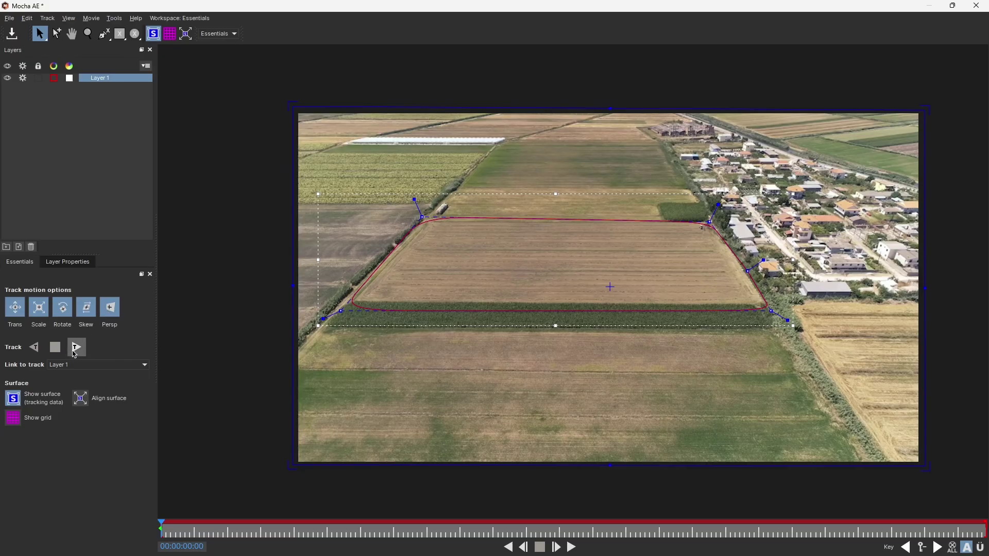
click(76, 350)
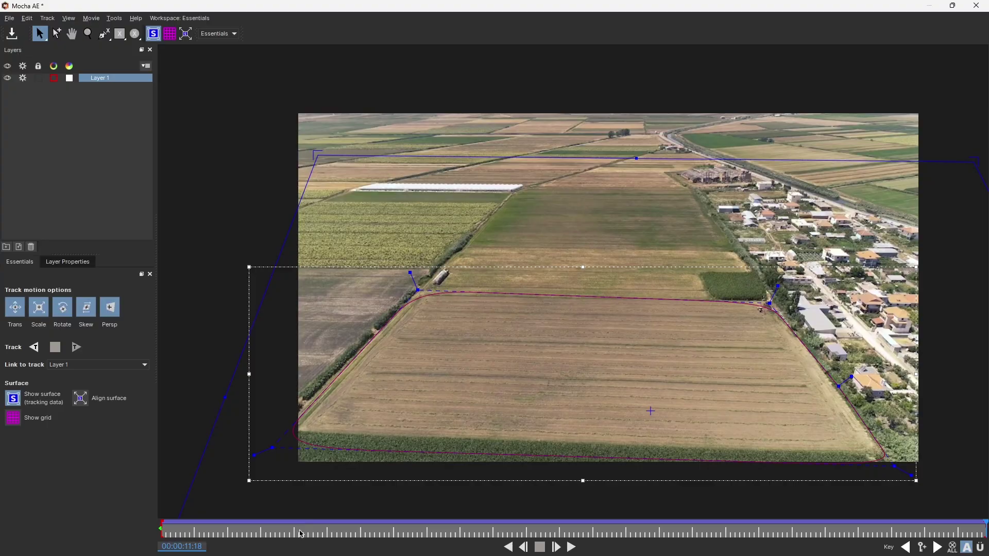
drag(302, 534, 159, 536)
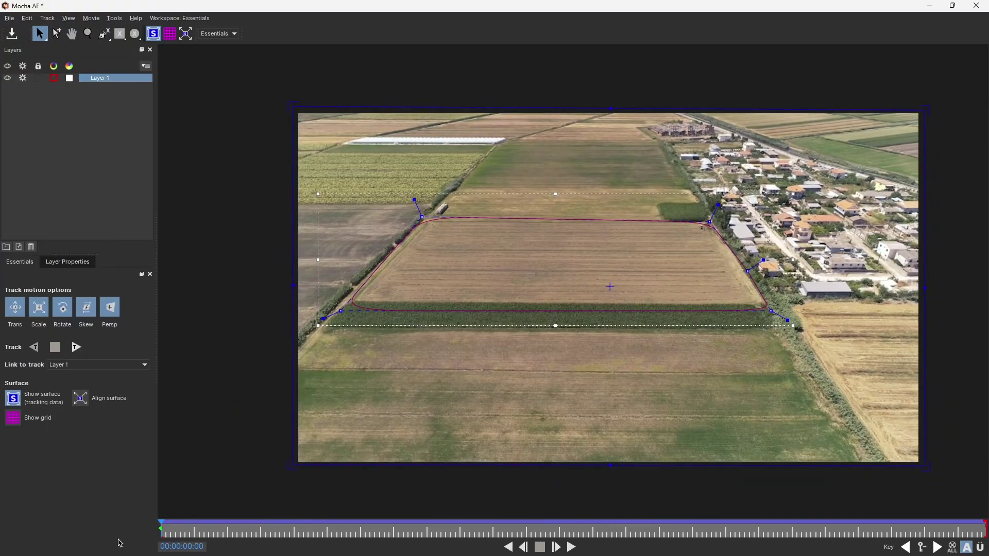
key(t)
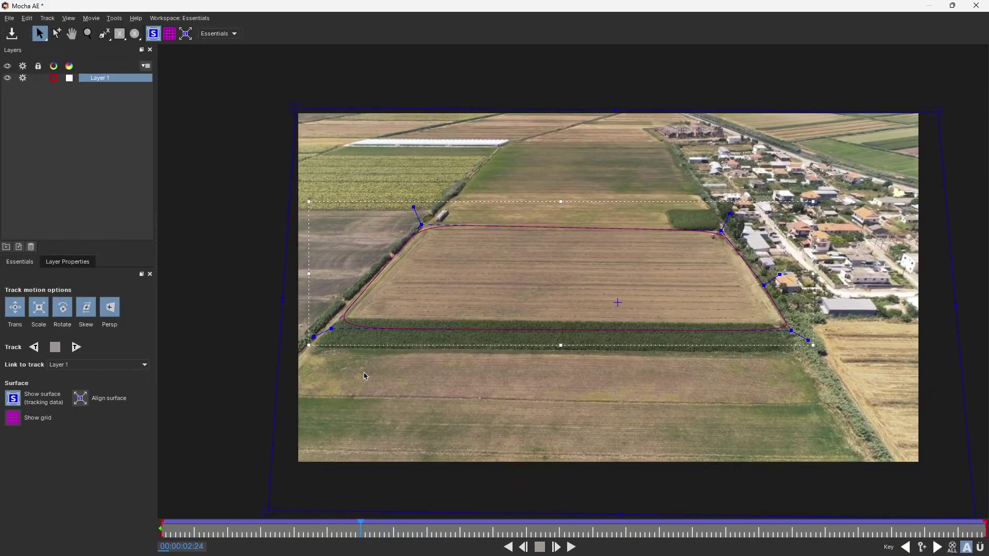
Save the Mocha project and close Mocha
click(9, 21)
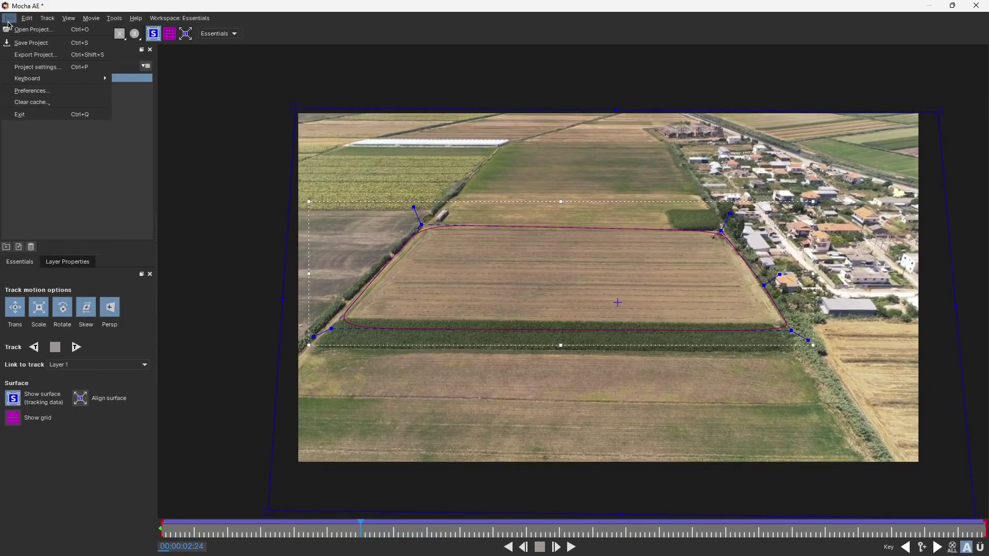
click(15, 44)
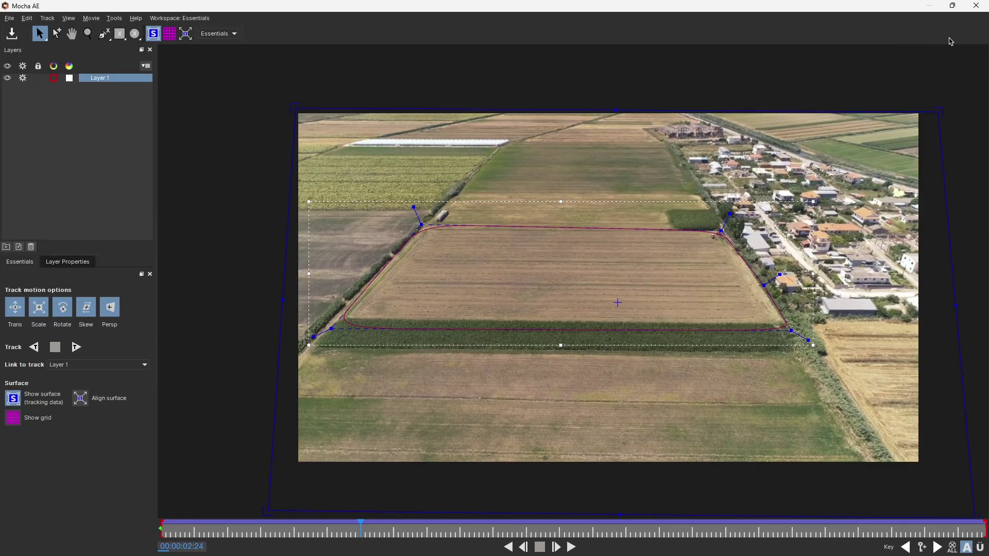
click(976, 6)
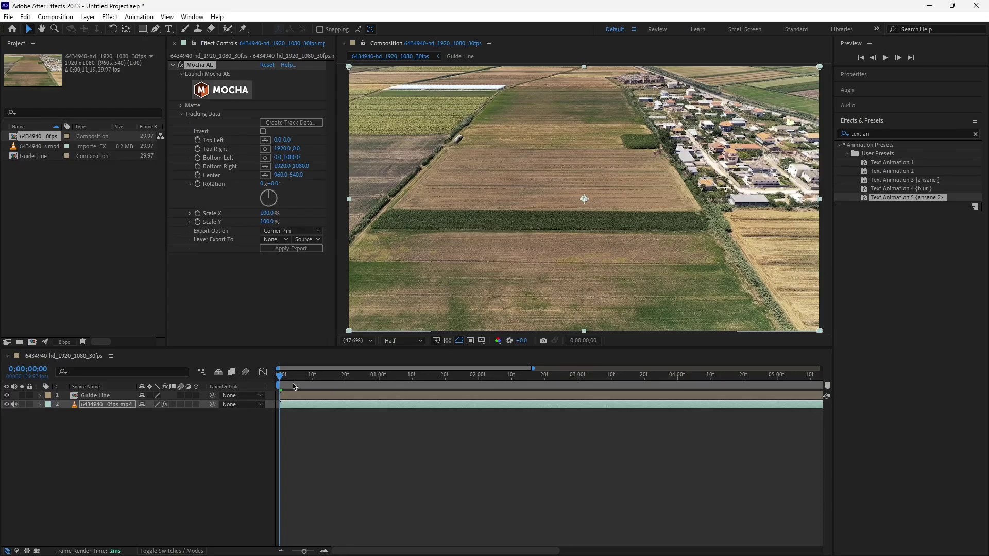
Create track data from the Mocha AE effect and apply it as Corner Pin to Guide Line
click(113, 405)
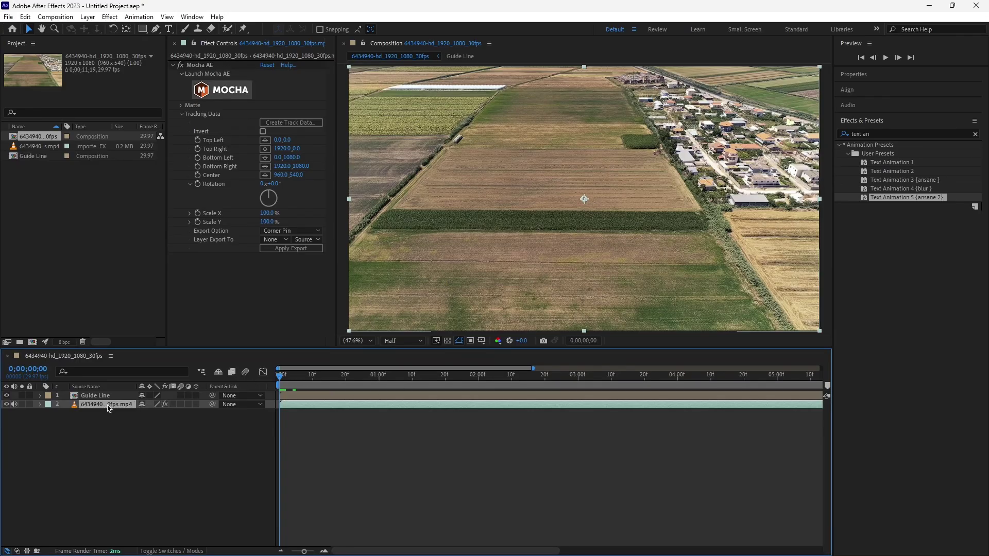
click(183, 117)
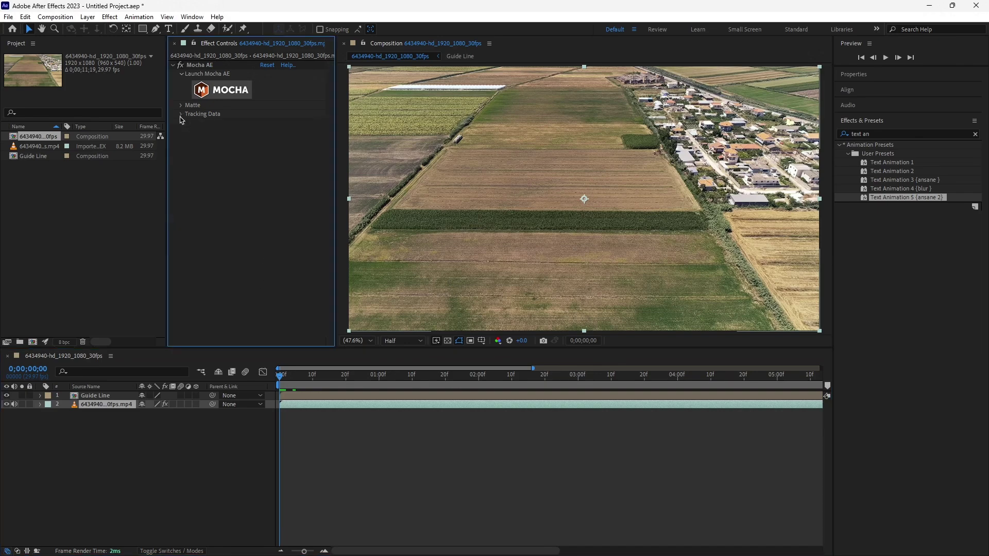
click(183, 117)
click(281, 123)
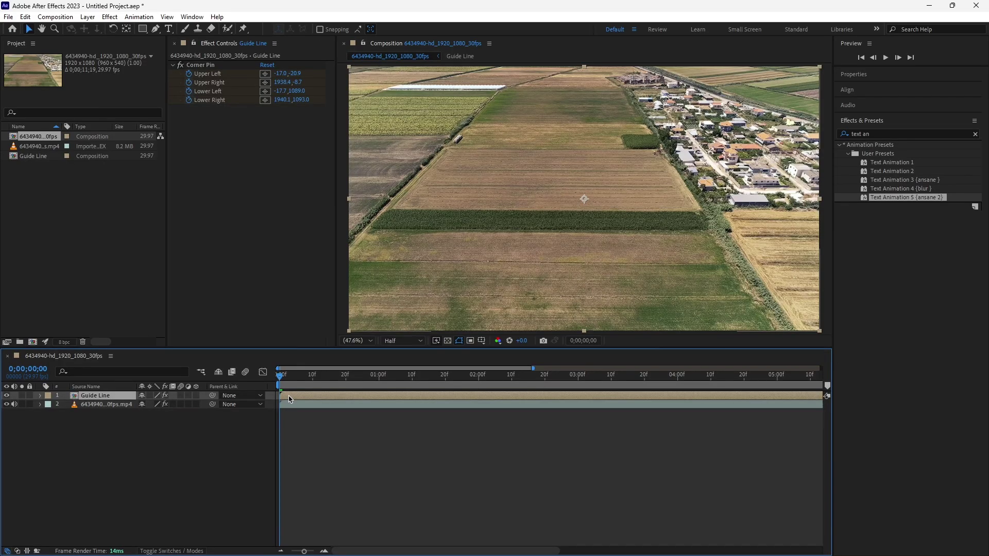
key(u)
key(u)
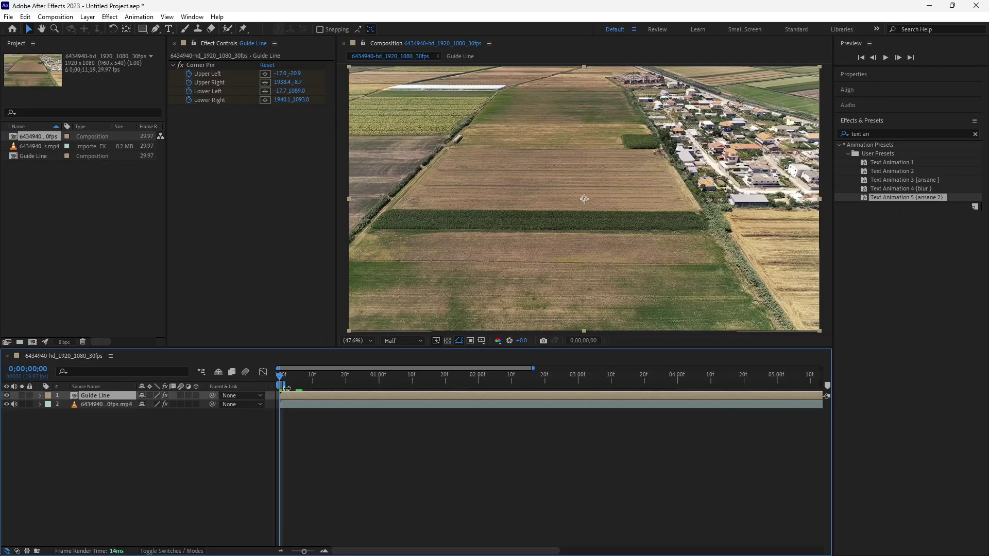
Extend the work area to the comp's end and check the Corner Pin keyframes
drag(286, 387, 912, 392)
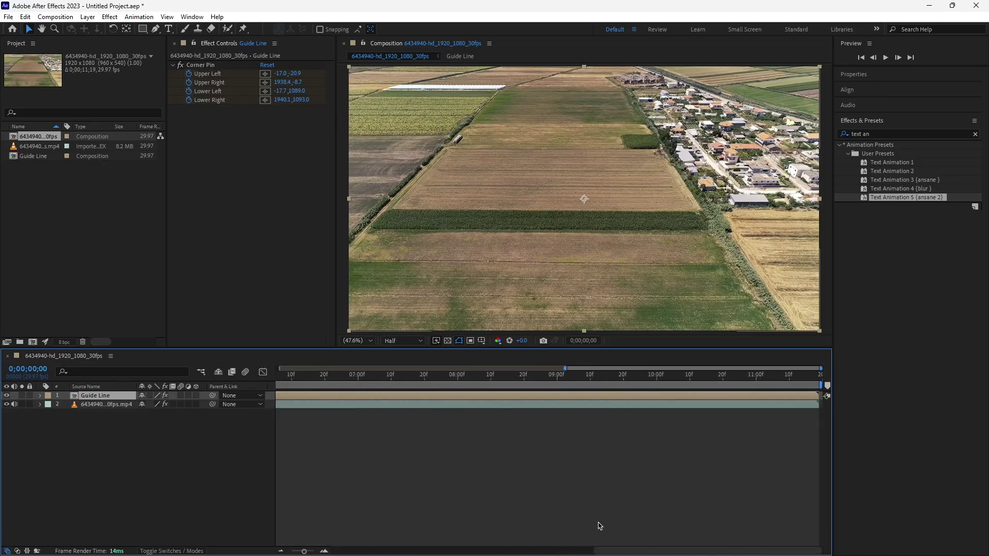
key(semicolon)
key(u)
key(semicolon)
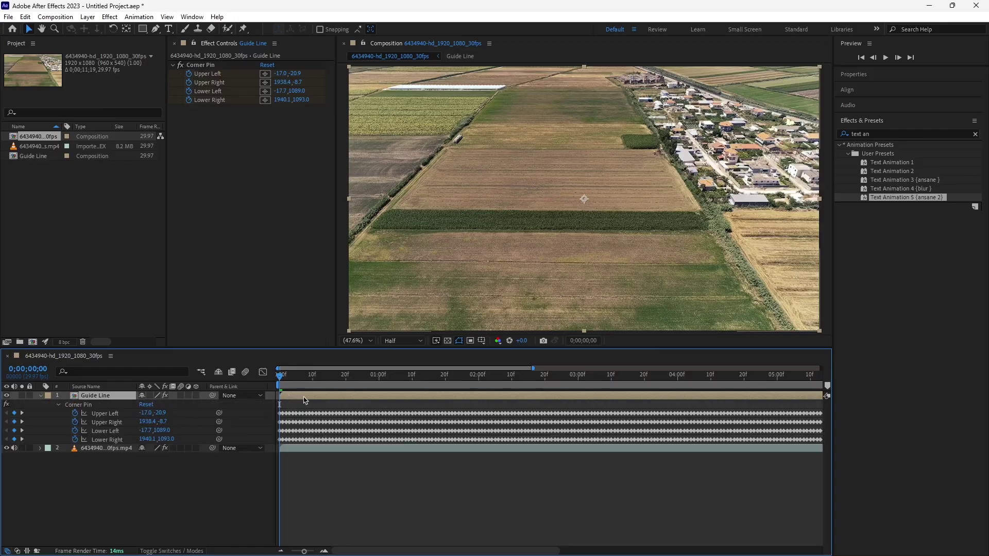
key(u)
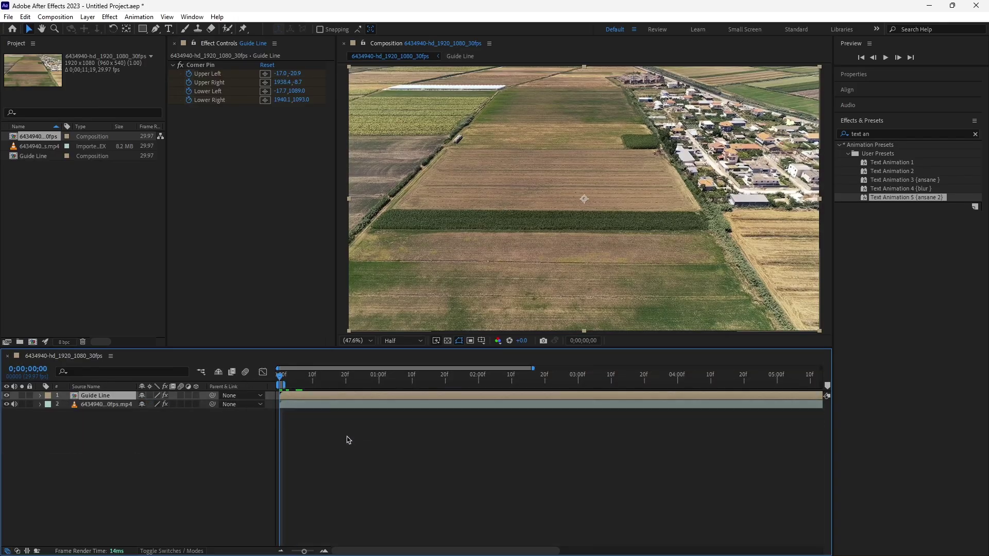
drag(285, 387, 908, 397)
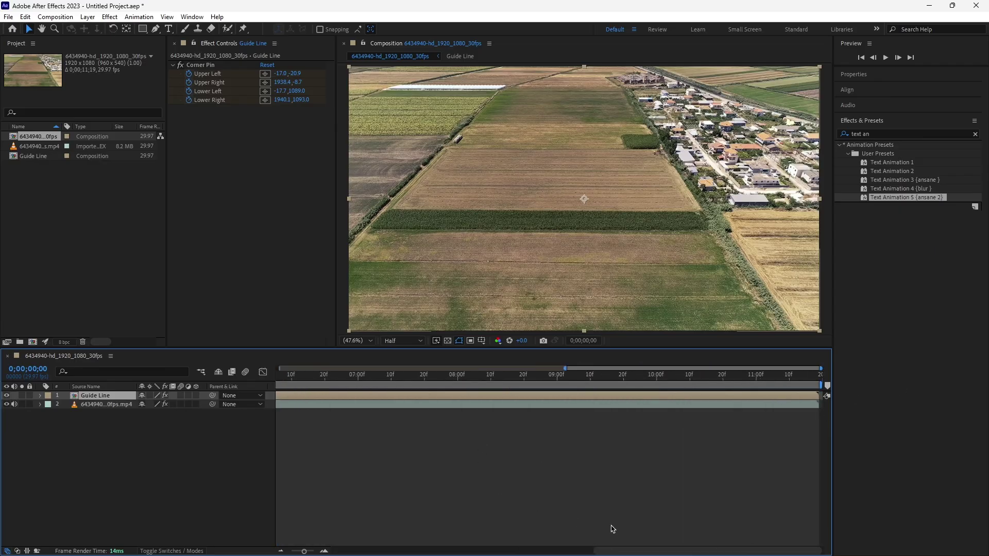
Preview the track, then nudge the 400M text lower inside the Guide Line precomp
key(semicolon)
key(space)
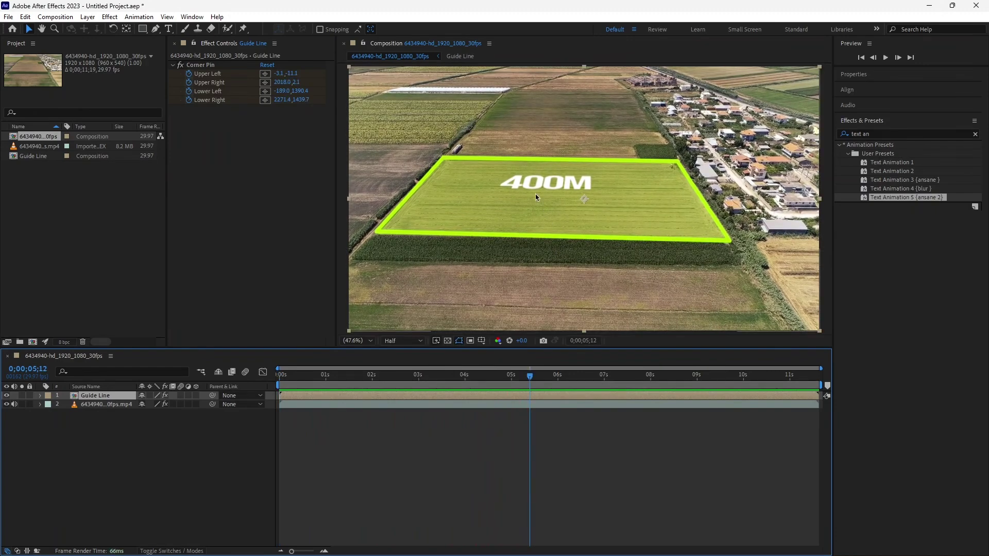
double_click(118, 397)
click(314, 406)
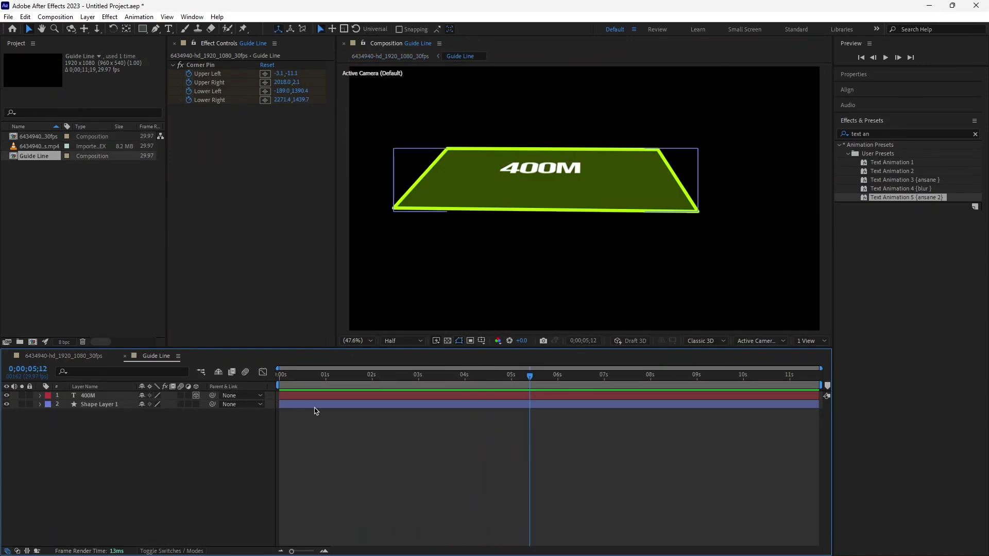
click(293, 396)
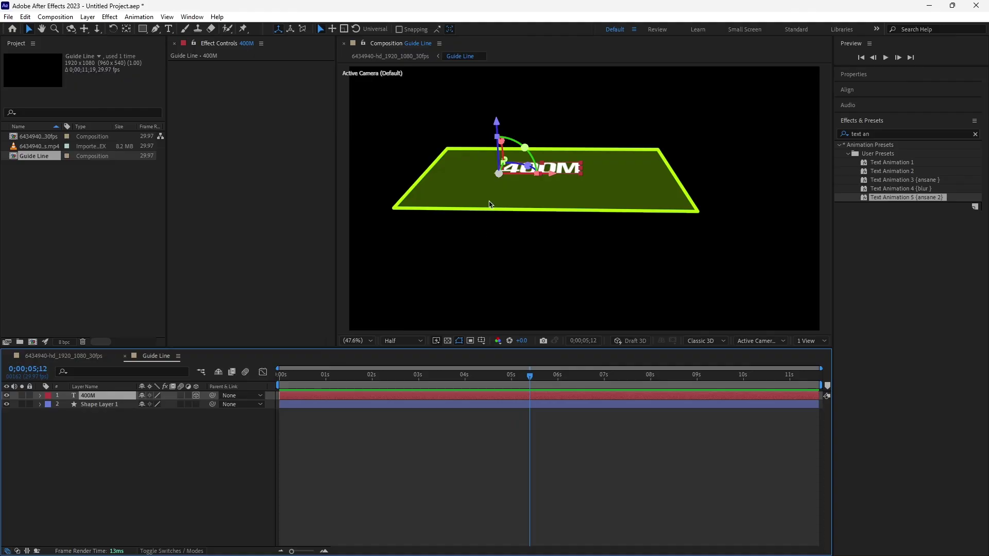
drag(505, 158, 554, 180)
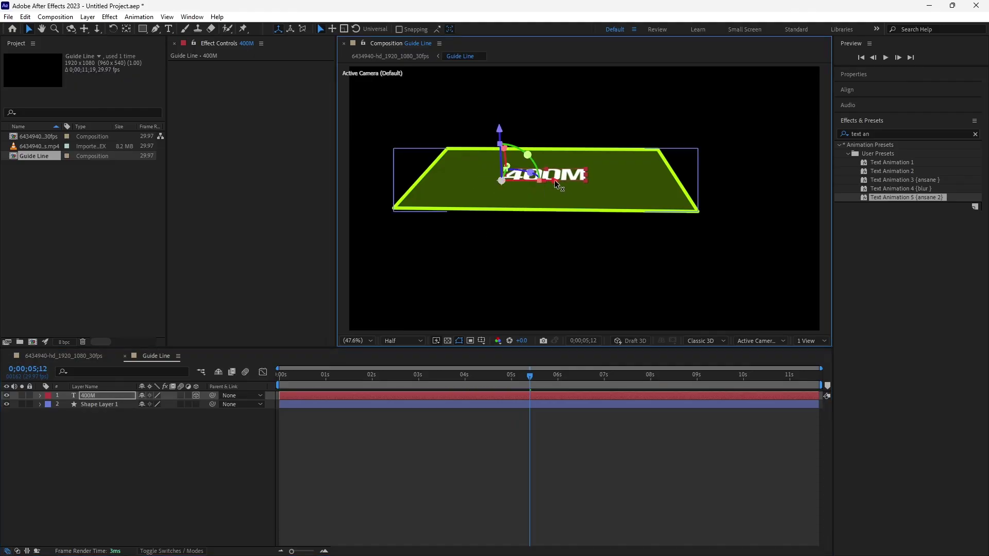
click(63, 356)
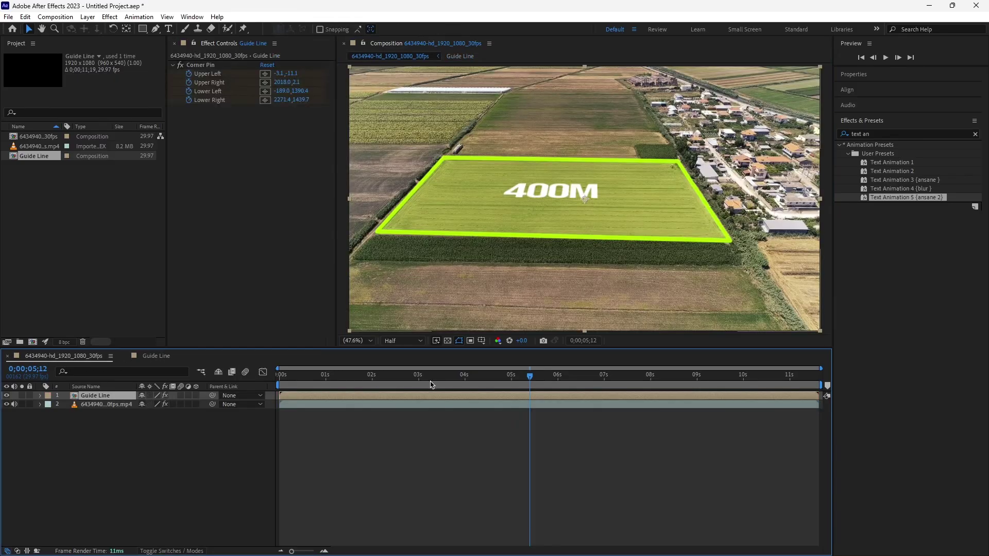
key(Home)
key(space)
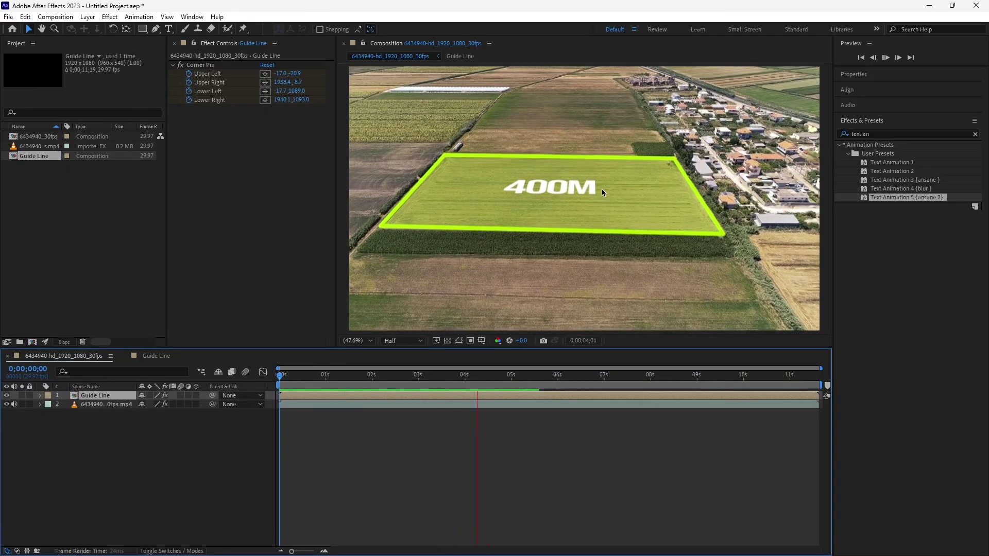
key(space)
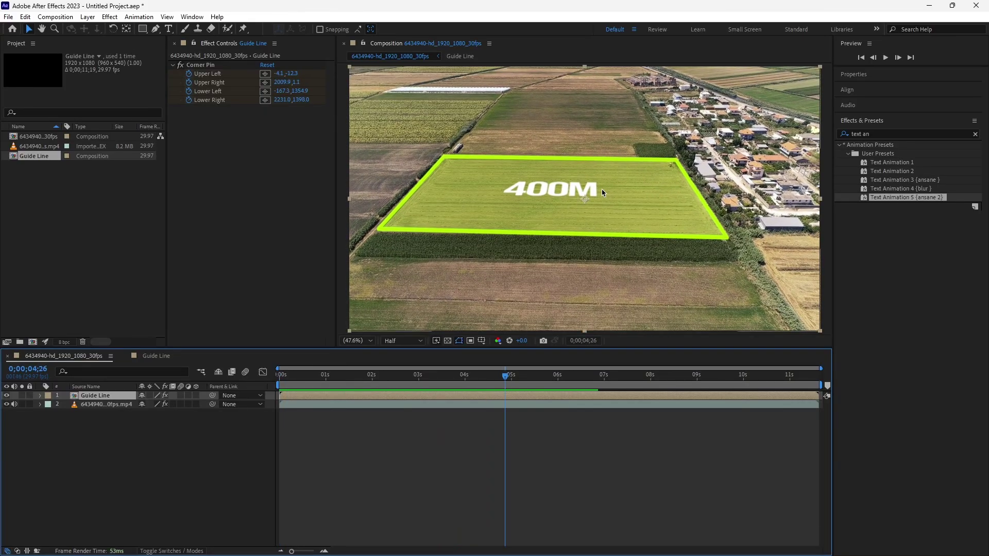